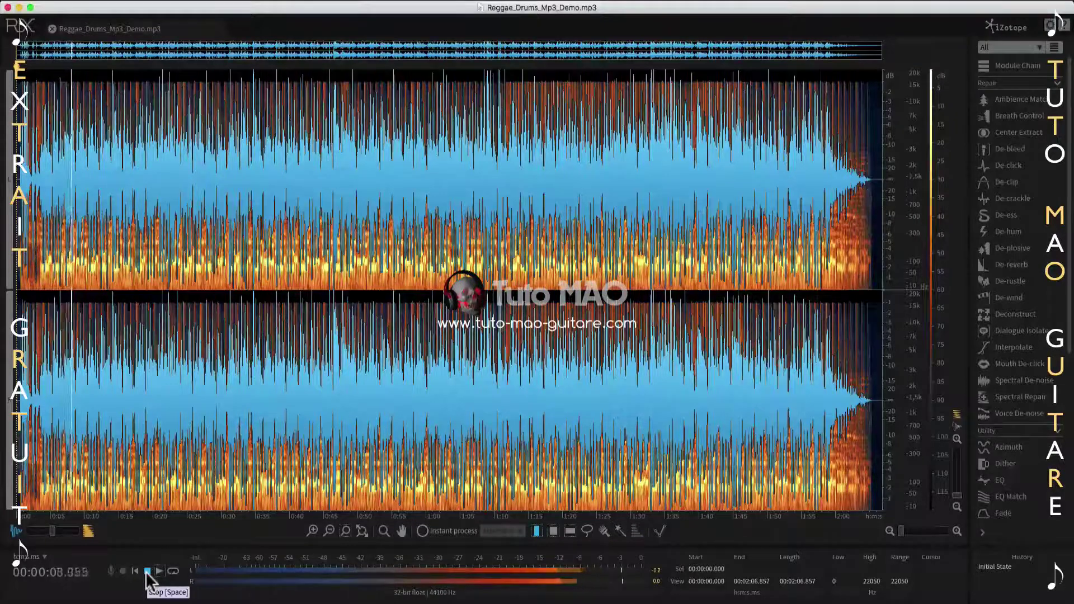
Stop playback, enable looping, select the passage from about 0:27.7 to 0:34.4 and play it in a loop
key(space)
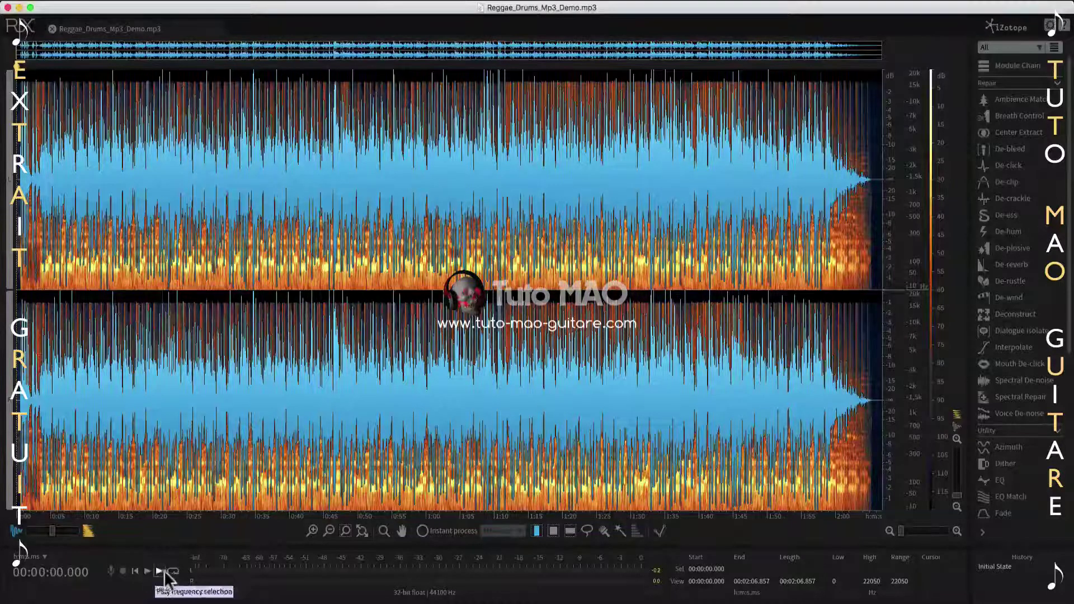
click(173, 571)
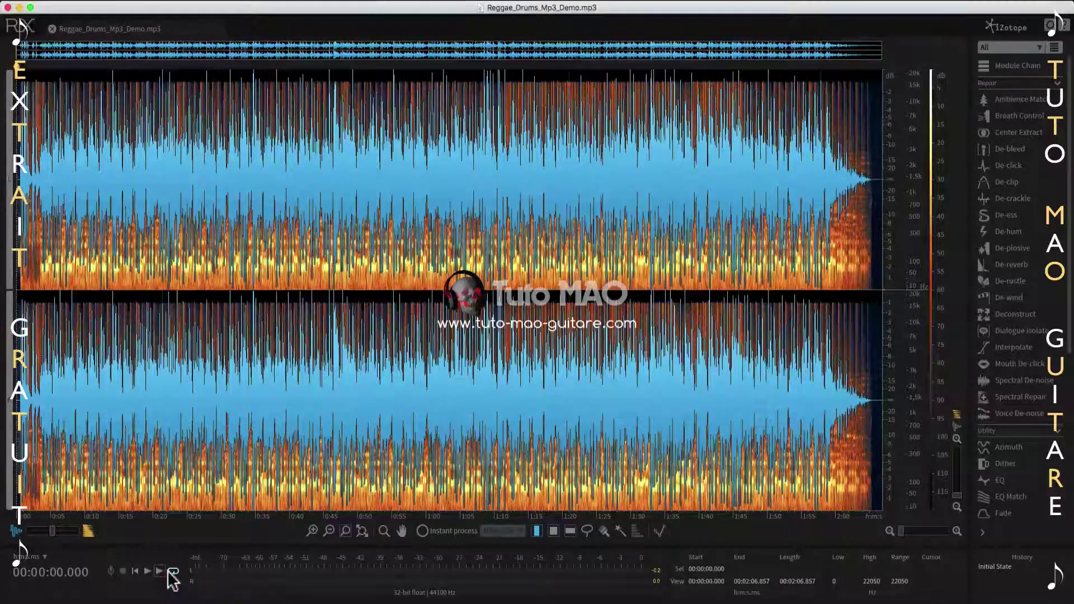
drag(206, 228, 252, 222)
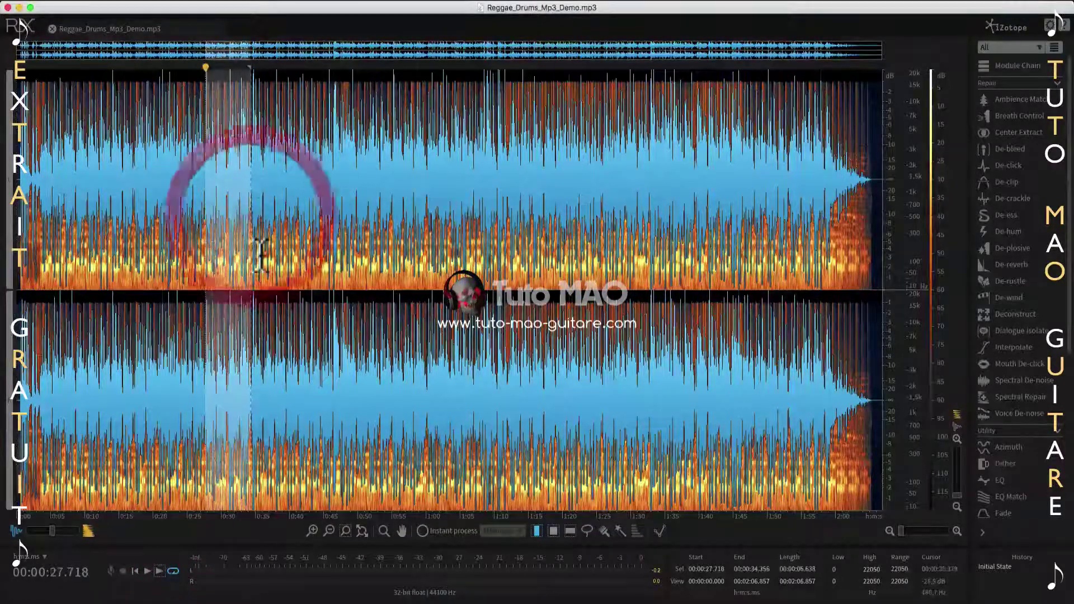
key(space)
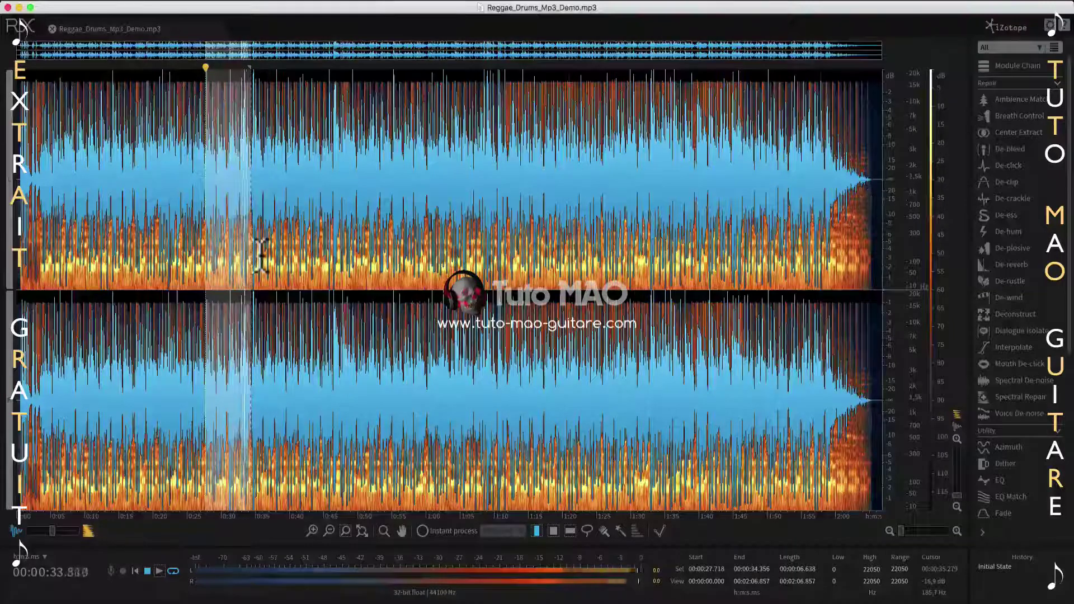
Try different playhead start positions between about 0:35 and 0:43, returning the playhead to the file's beginning
click(312, 241)
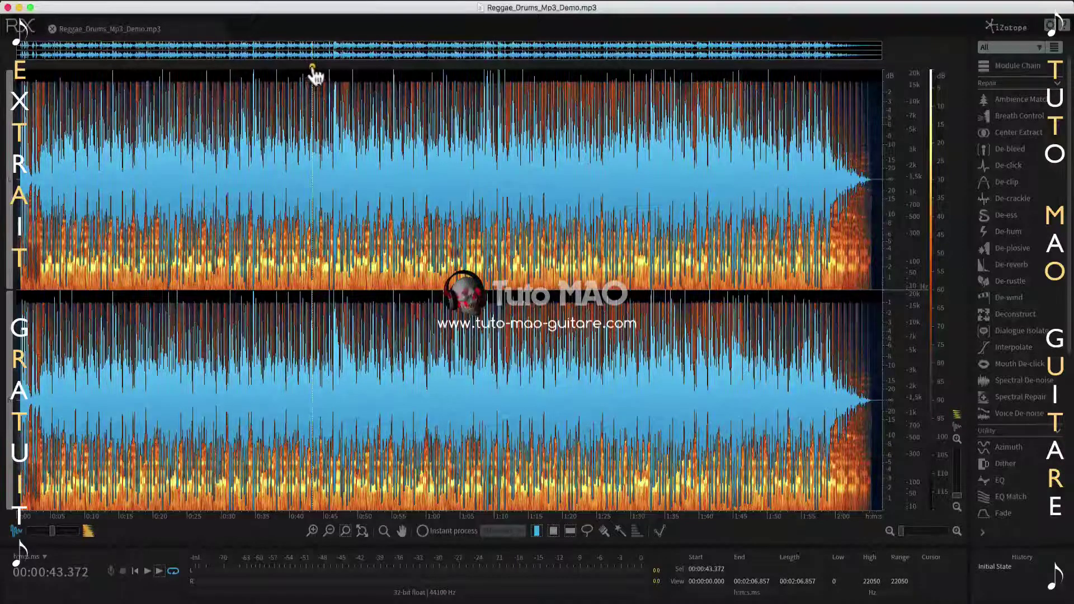
mouse_move(314, 71)
mouse_down()
mouse_move(340, 77)
mouse_move(297, 76)
mouse_up()
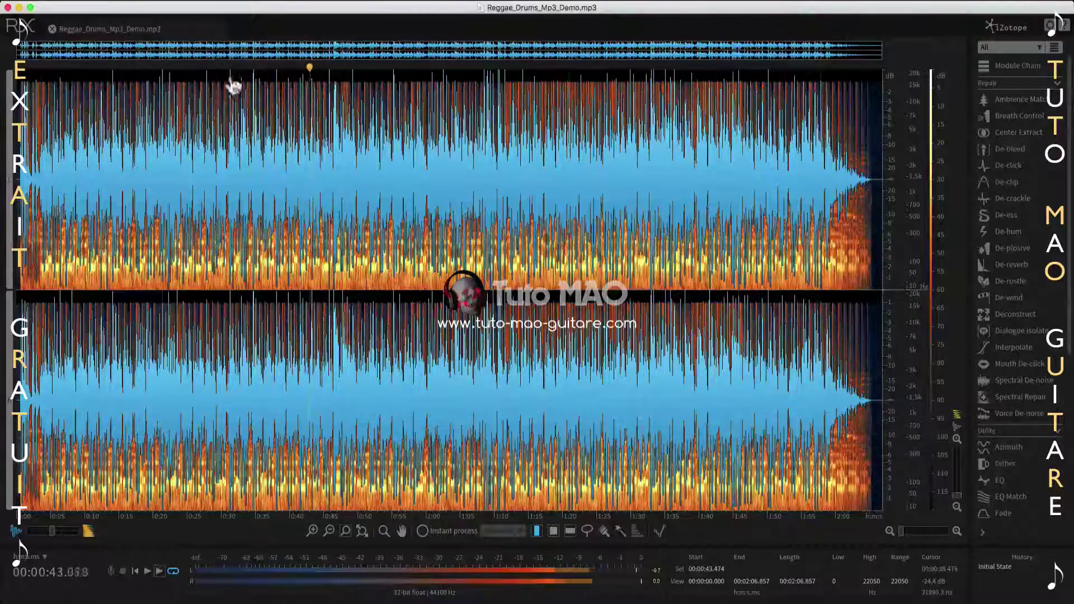
click(261, 89)
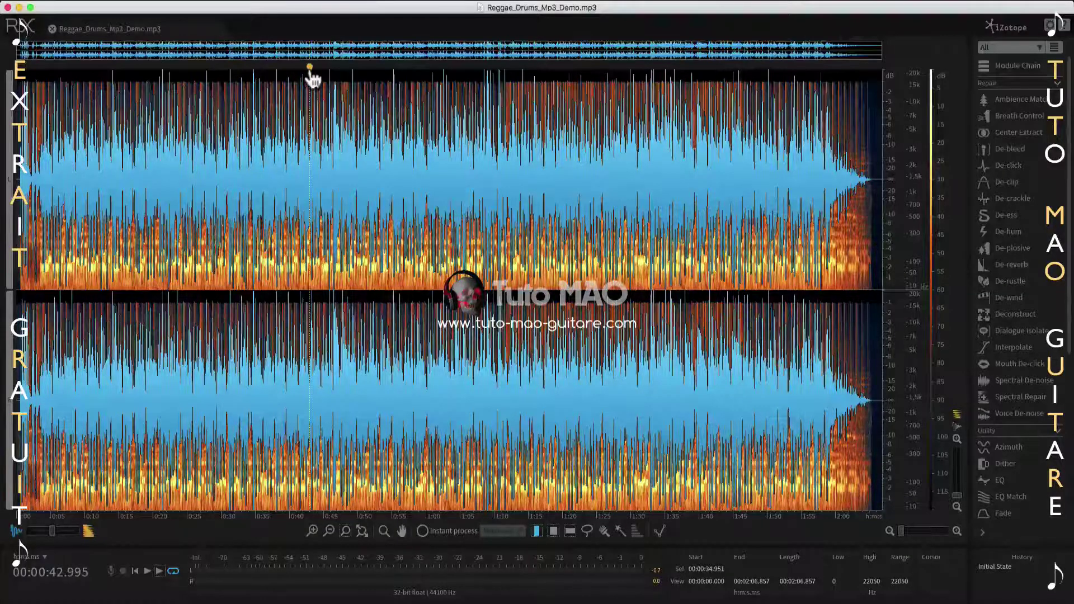
key(Return)
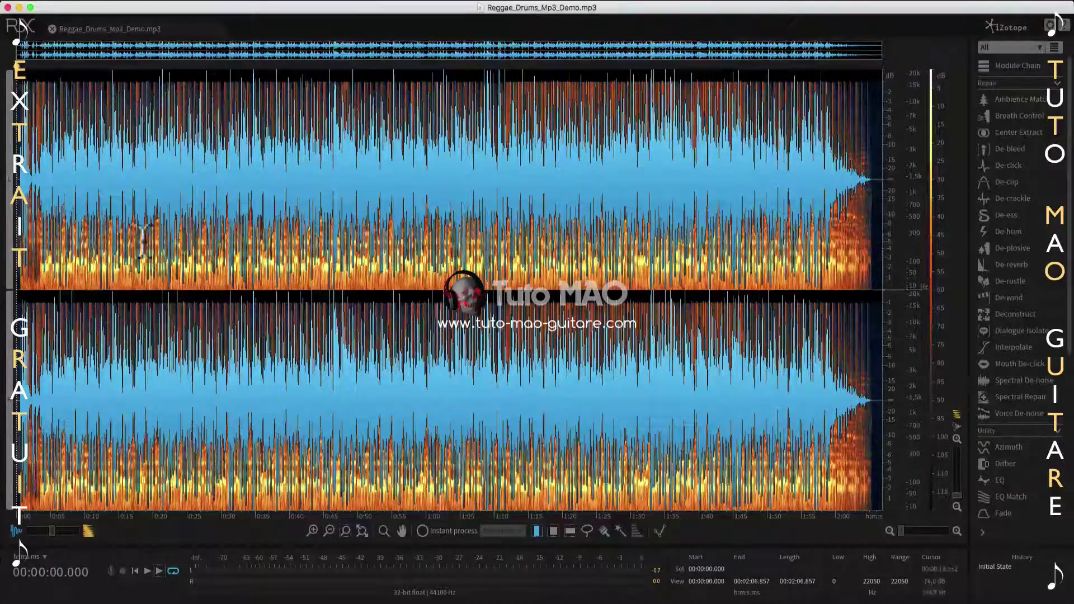
click(287, 73)
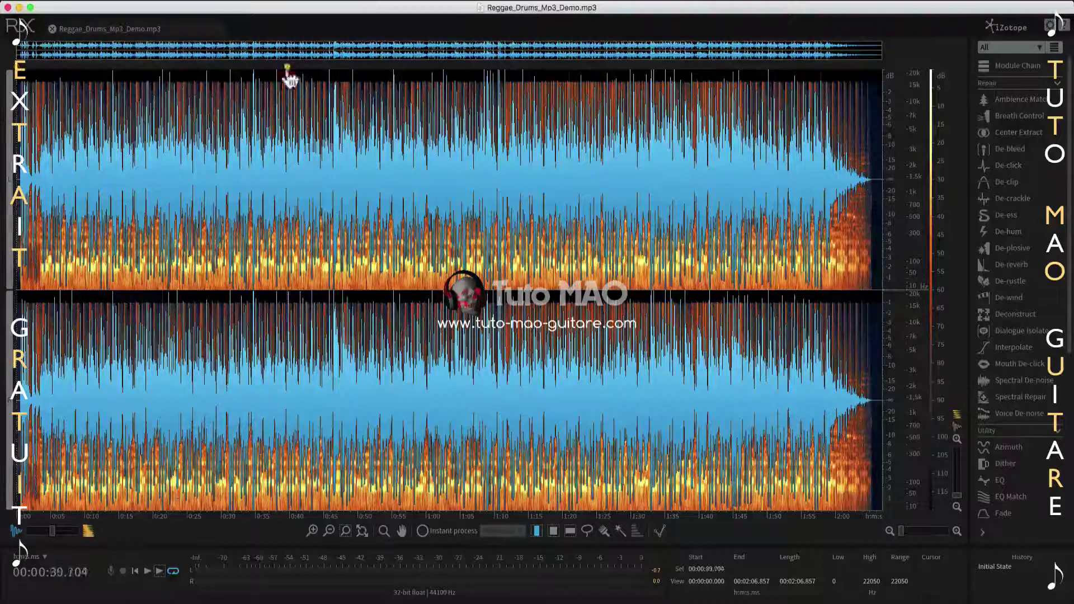
click(135, 571)
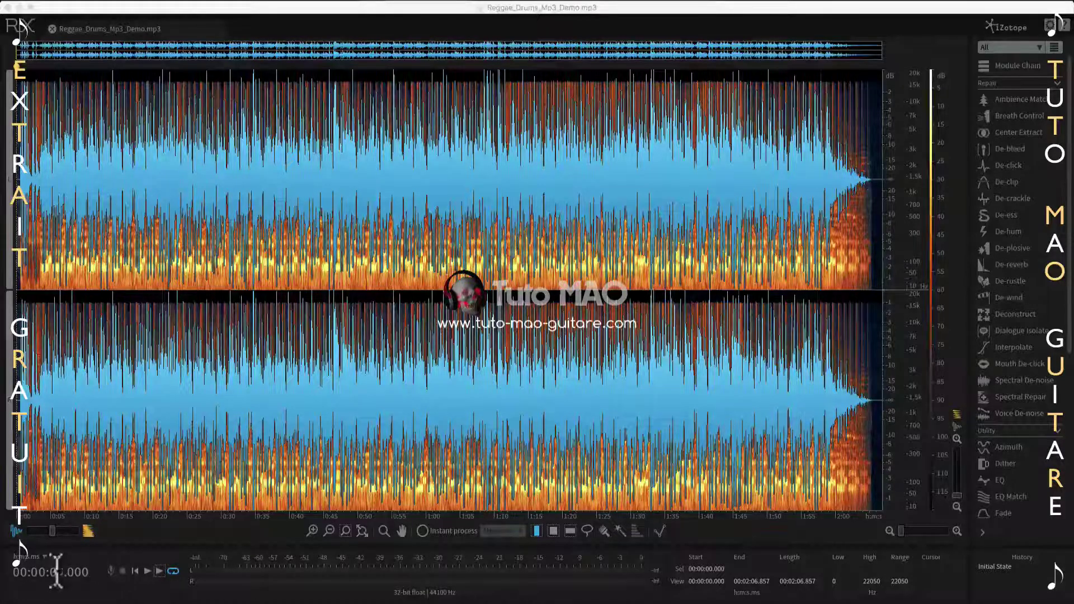
Place the playhead at different points on the waveform, ending at about 0:33
click(202, 100)
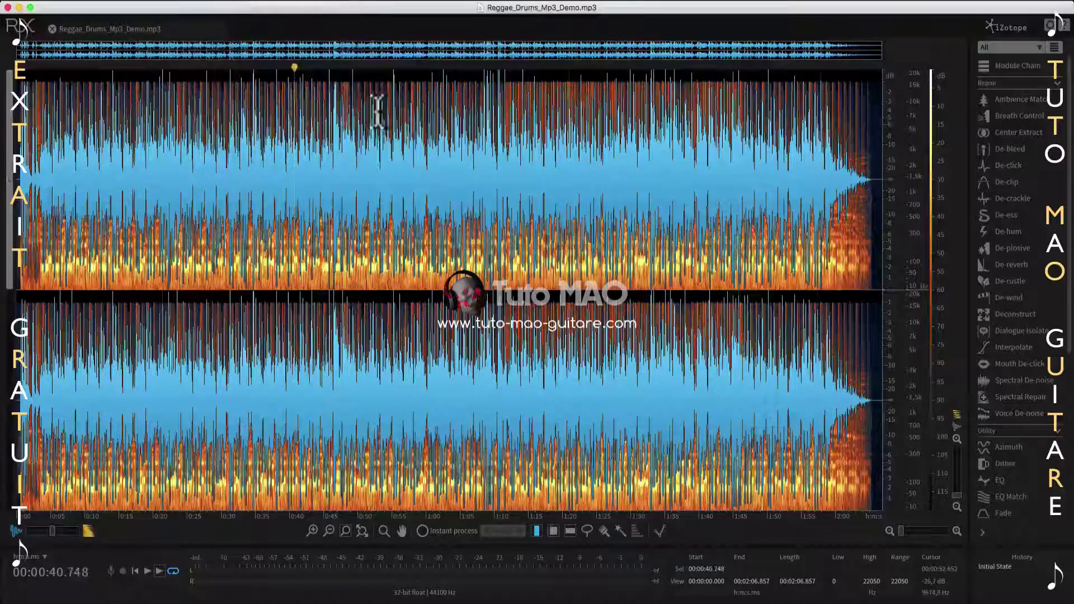
click(311, 109)
click(241, 107)
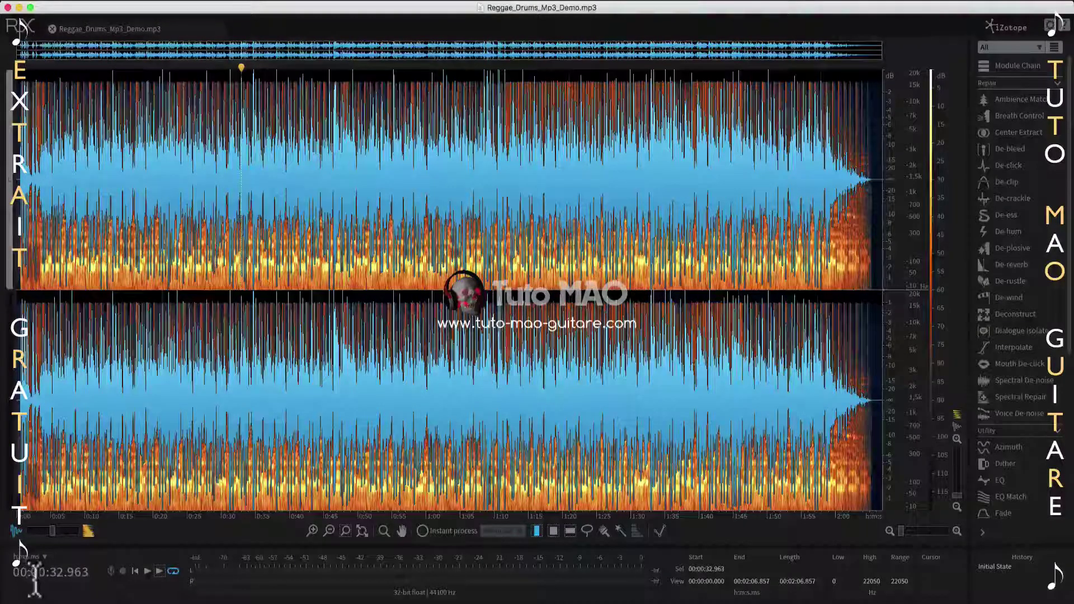
Set the playhead's time position to exactly 45 seconds
click(71, 571)
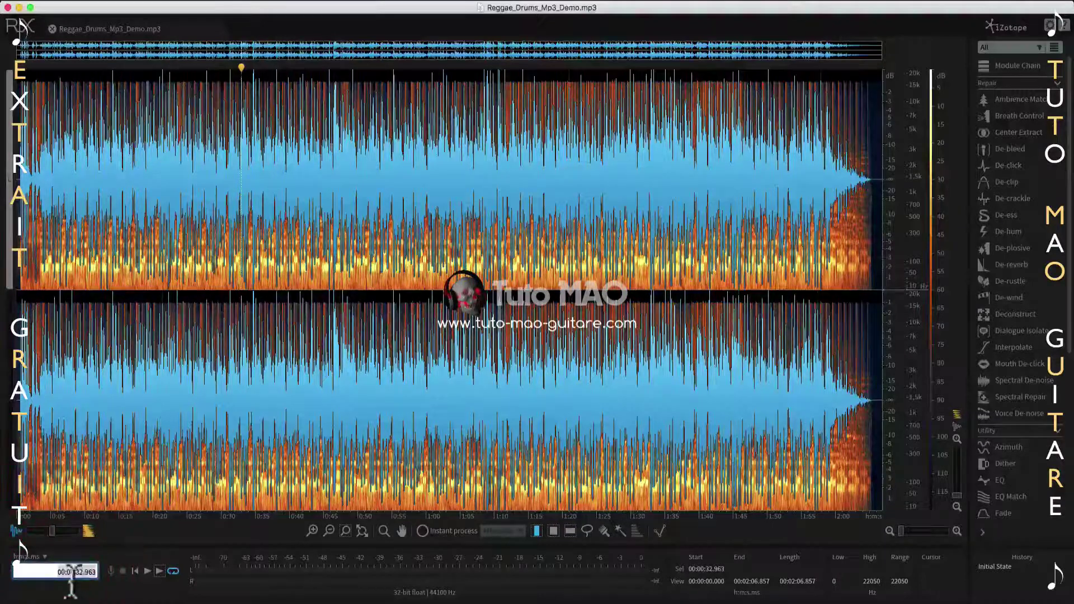
text(45)
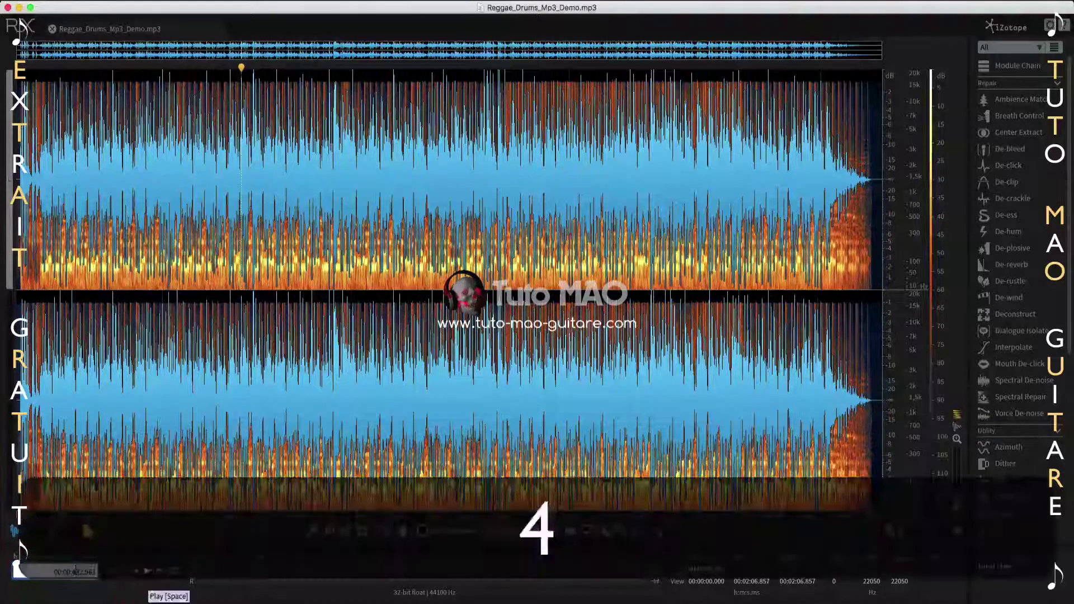
key(Delete)
key(Delete)
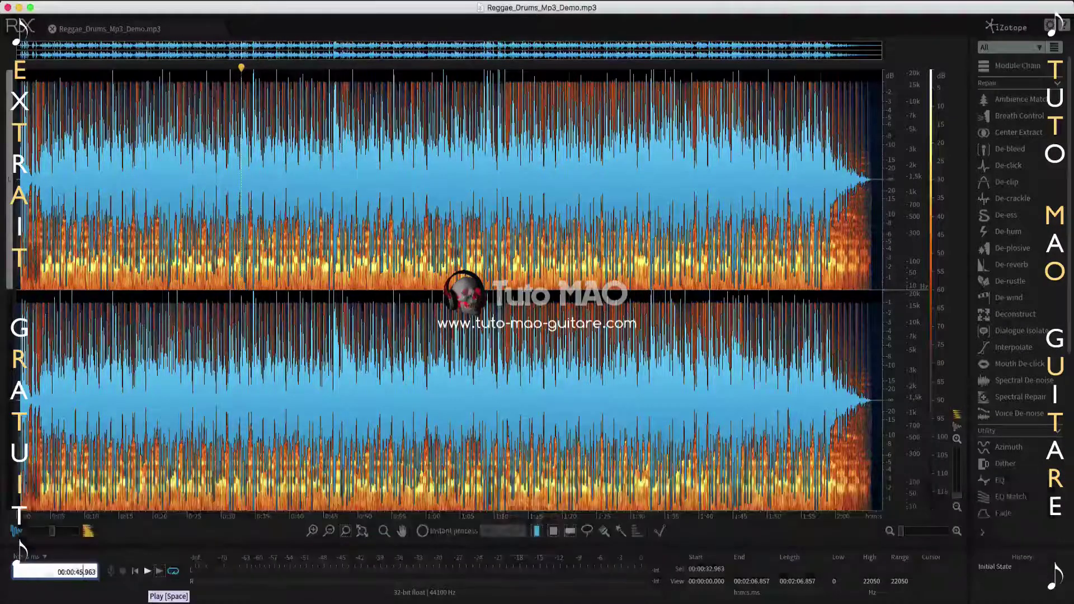
key(Right)
text(0000)
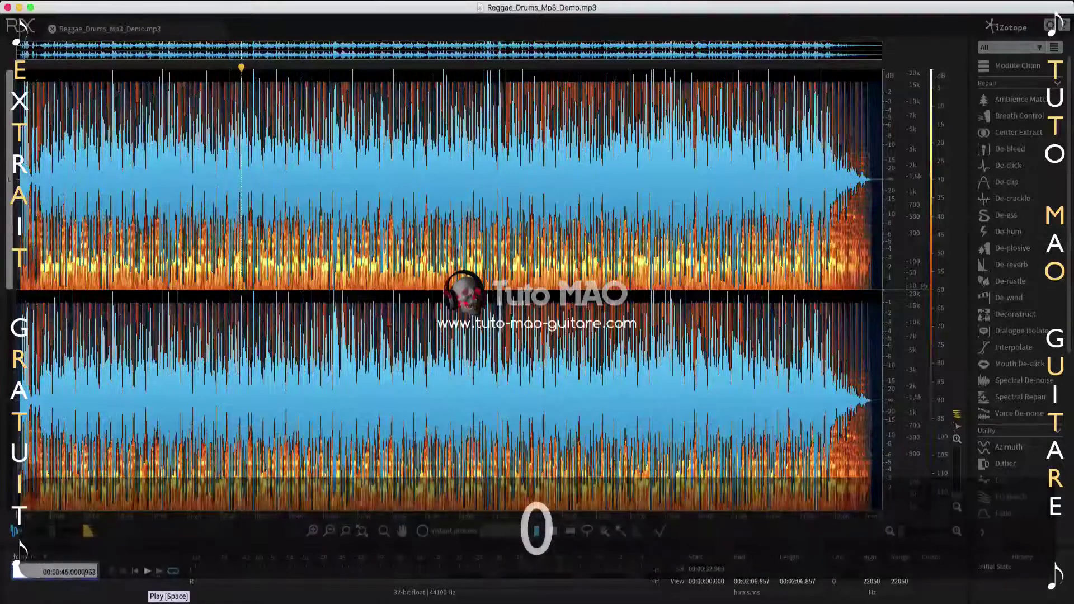
key(Delete)
key(Return)
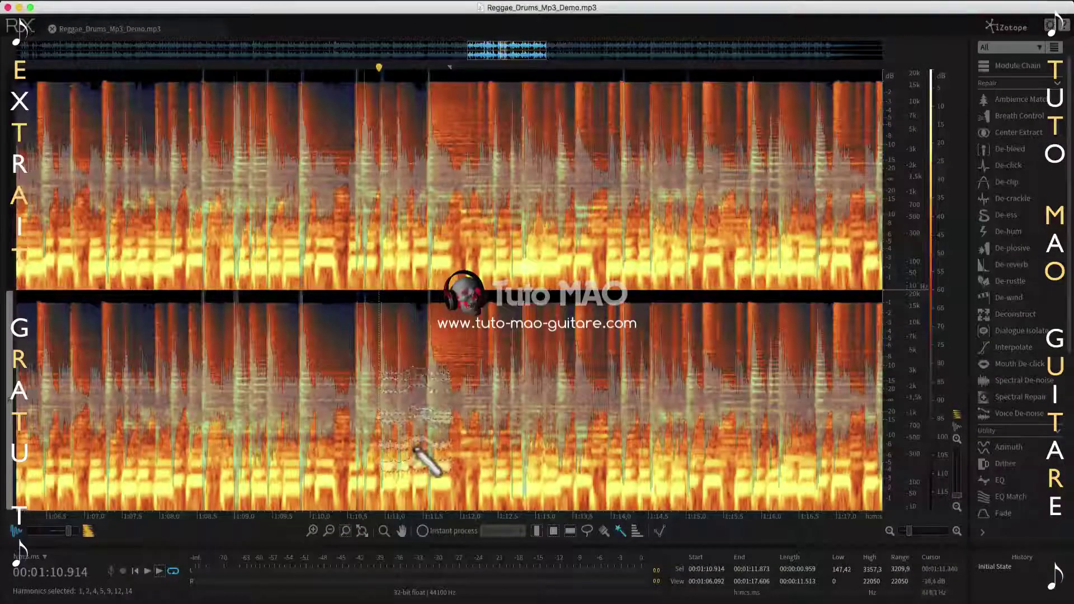
Clear the harmonics selection in the lower channel and set the spectrogram's frequency scale to Extended Log
double_click(416, 449)
click(543, 422)
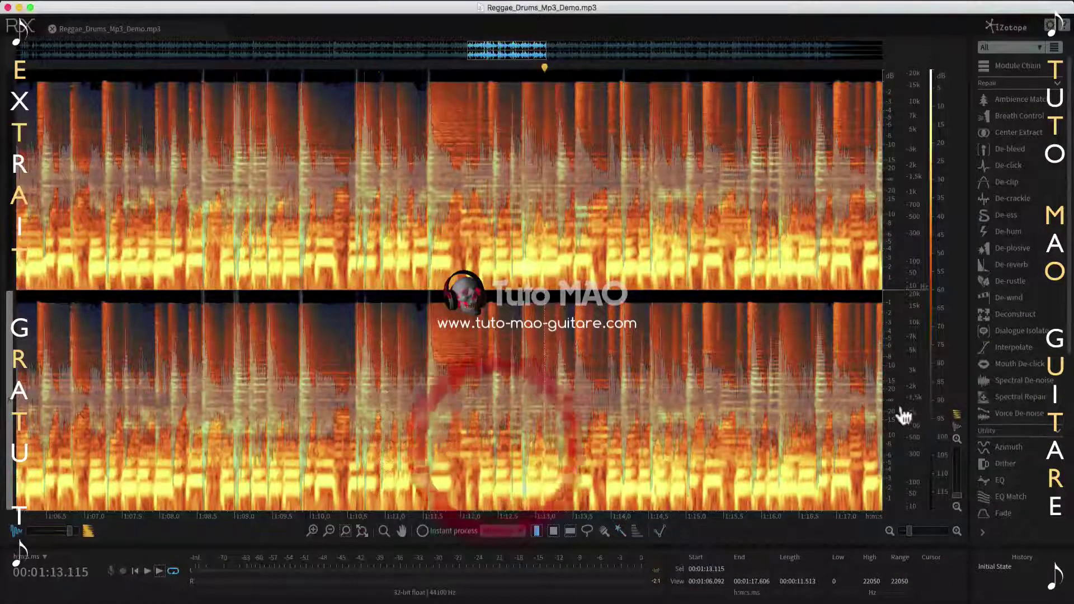
right_click(914, 368)
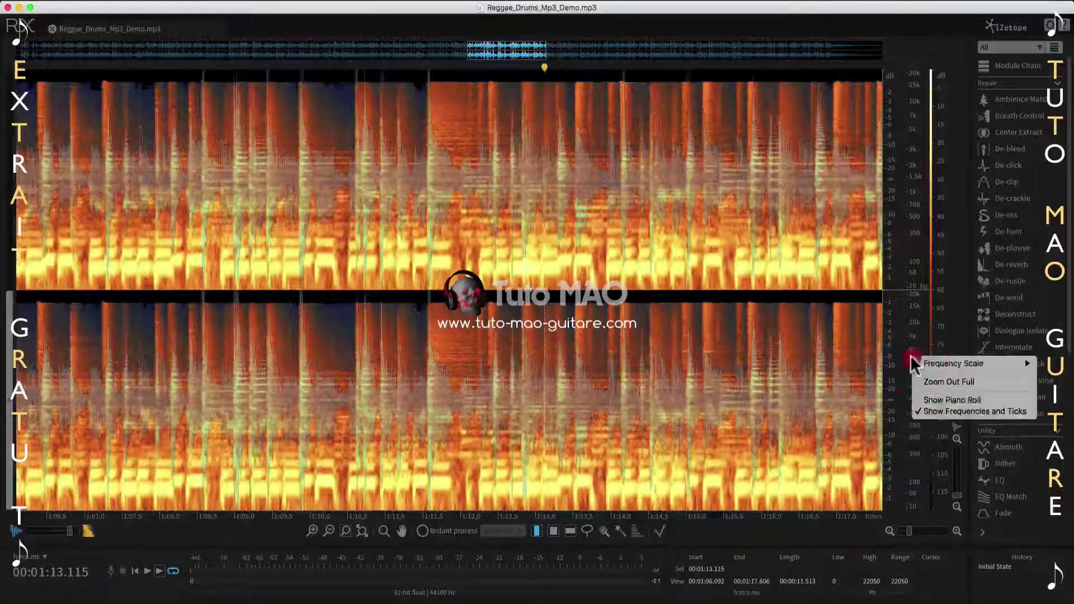
mouse_move(929, 362)
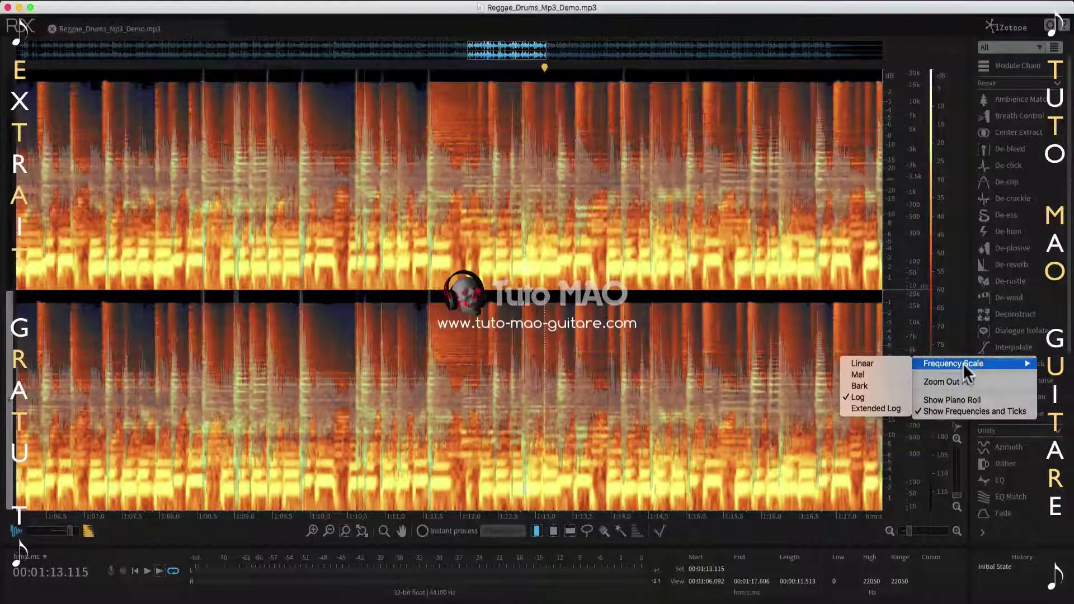
click(887, 408)
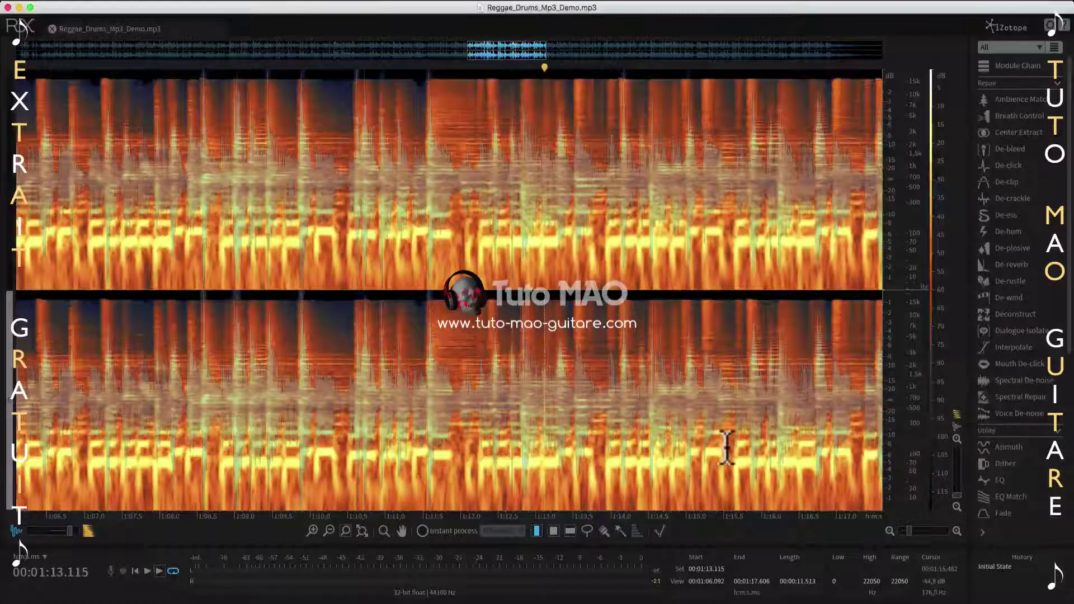
Select about 0.09 s of the lower channel from 1:12.15 and find all similar events with a similarity of 0.4
scroll(724, 450, down, 2)
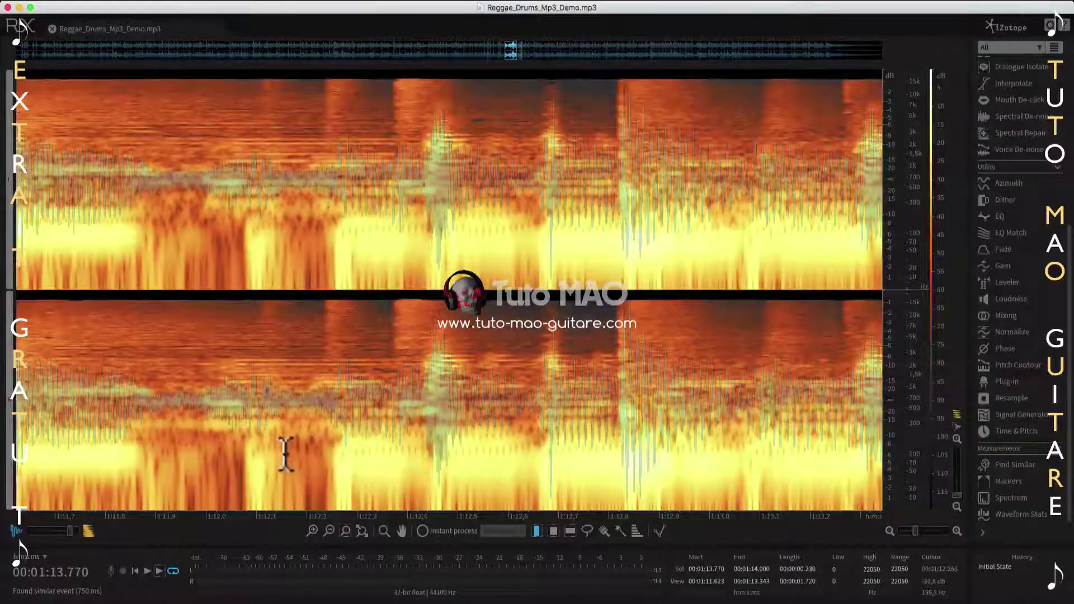
drag(280, 456, 319, 461)
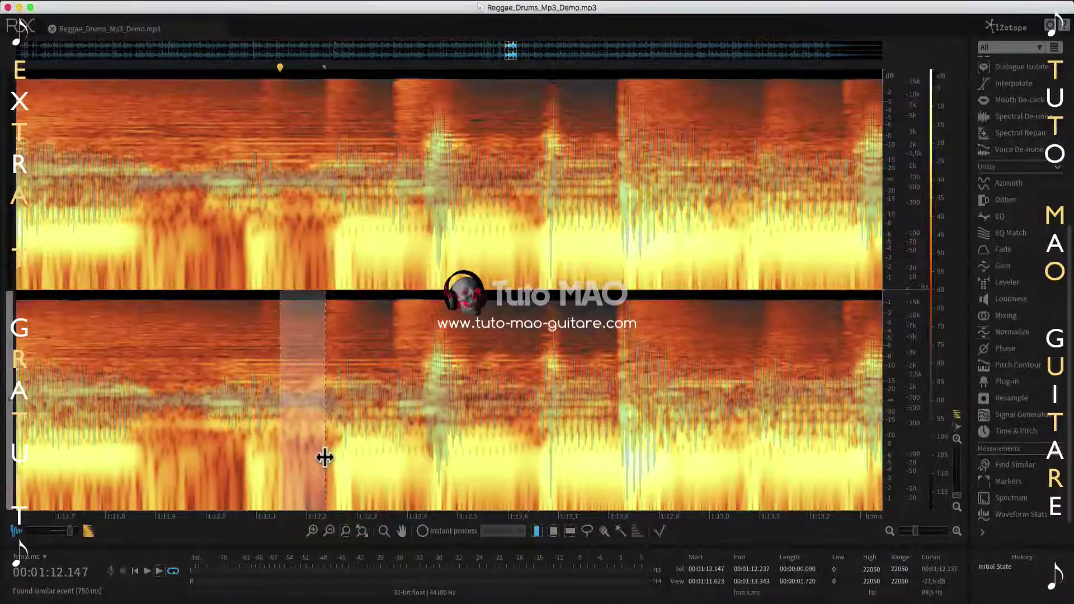
scroll(1024, 358, up, 5)
scroll(1019, 434, down, 5)
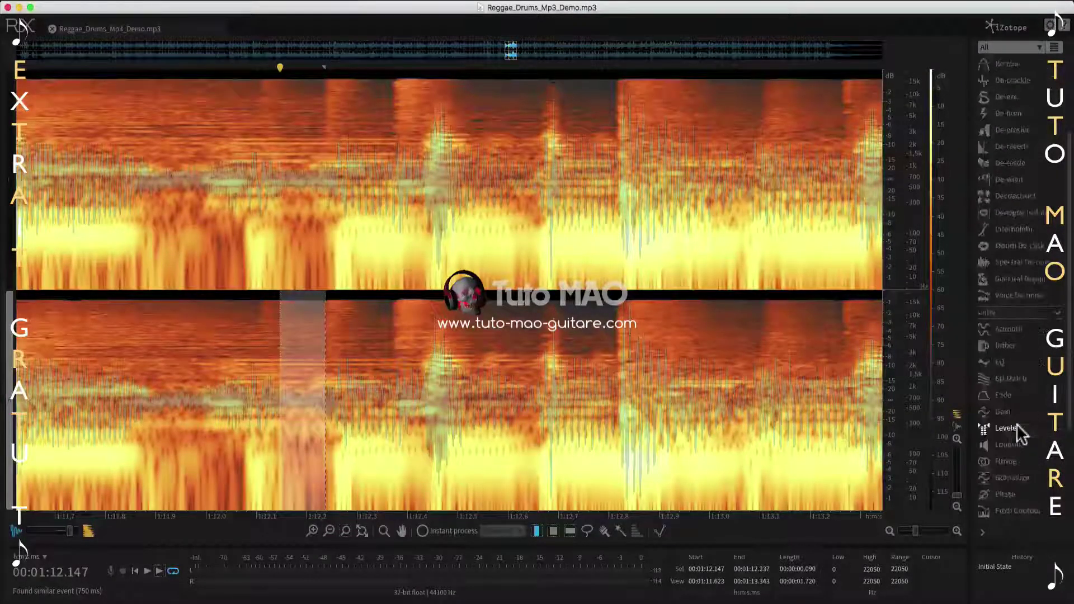
click(1016, 463)
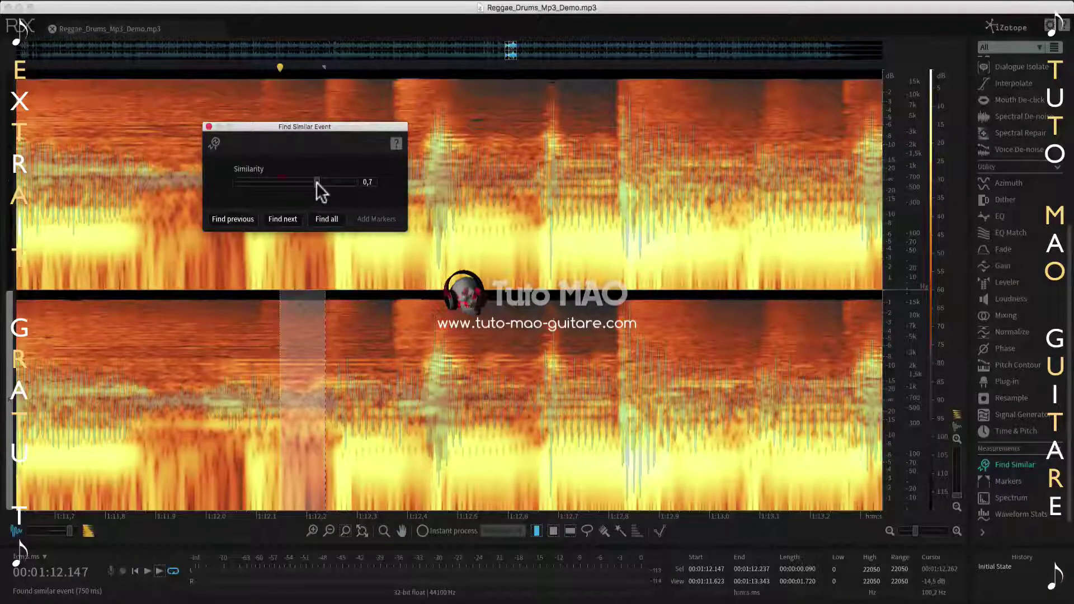
drag(317, 183, 287, 180)
click(328, 218)
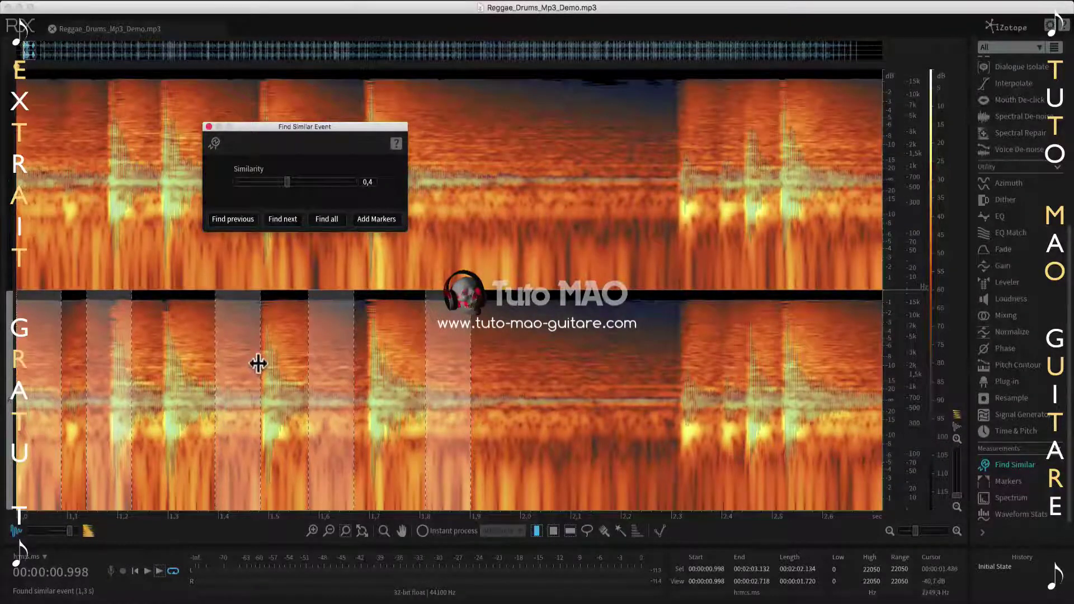
Examine the matching events selected in the lower channel, from the first seconds out to a wider stretch of the file
scroll(257, 365, down, 5)
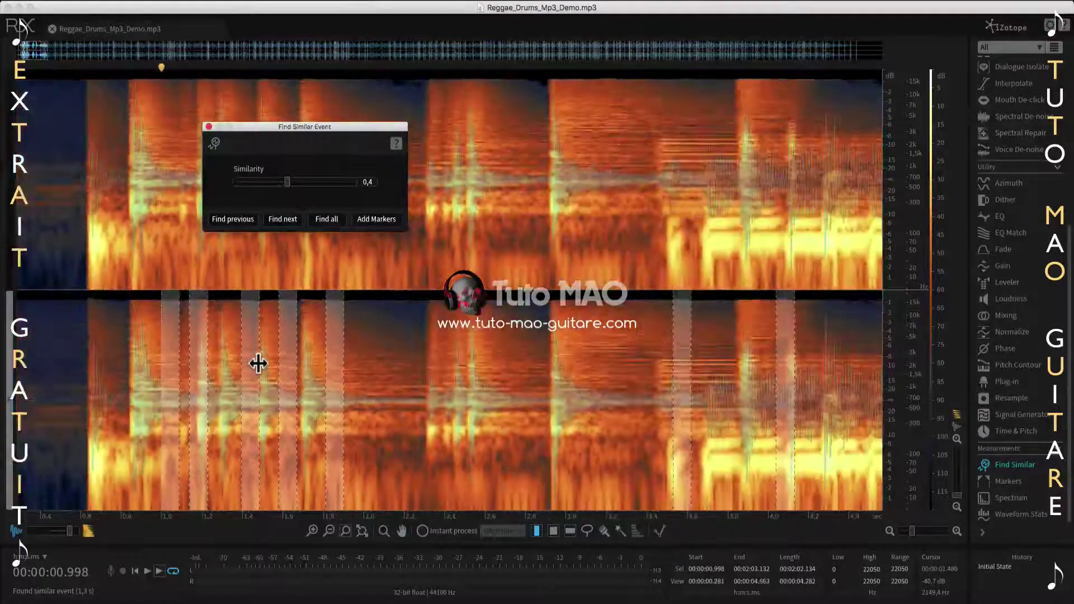
scroll(259, 367, down, 3)
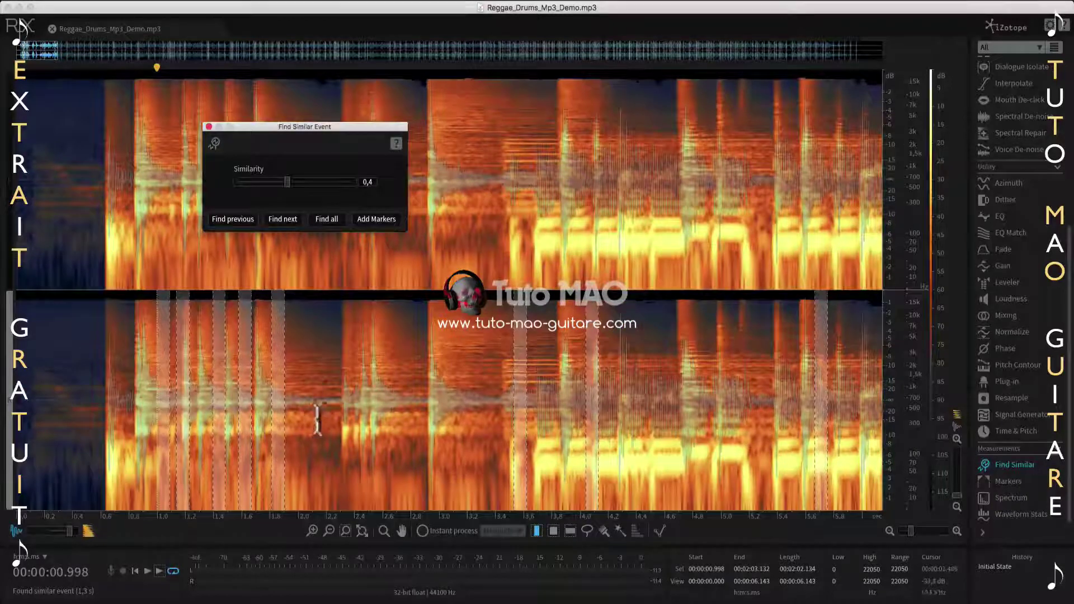
scroll(140, 372, up, 4)
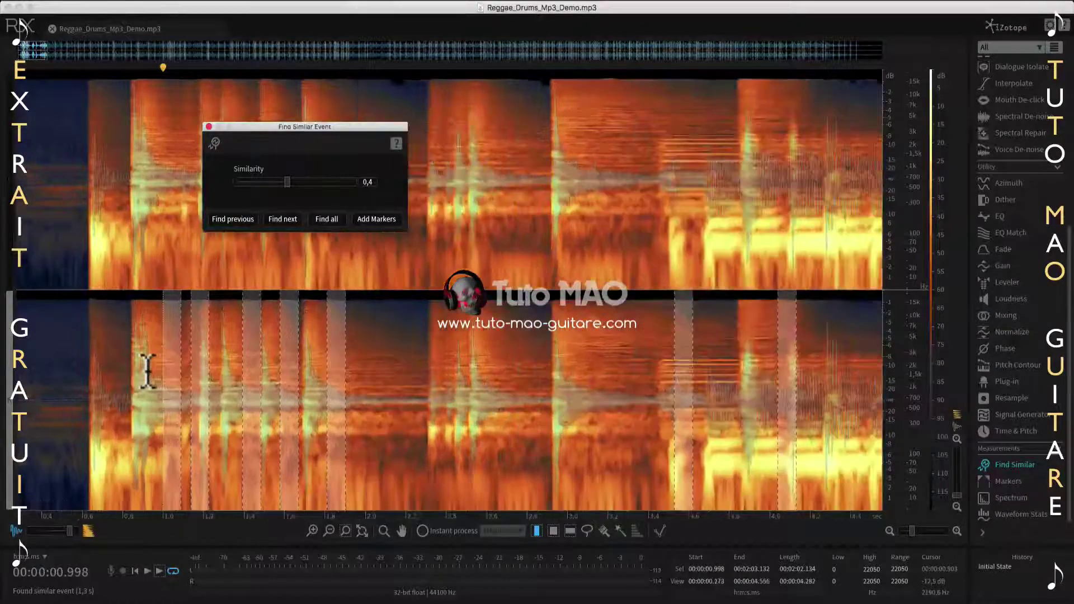
scroll(146, 372, up, 1)
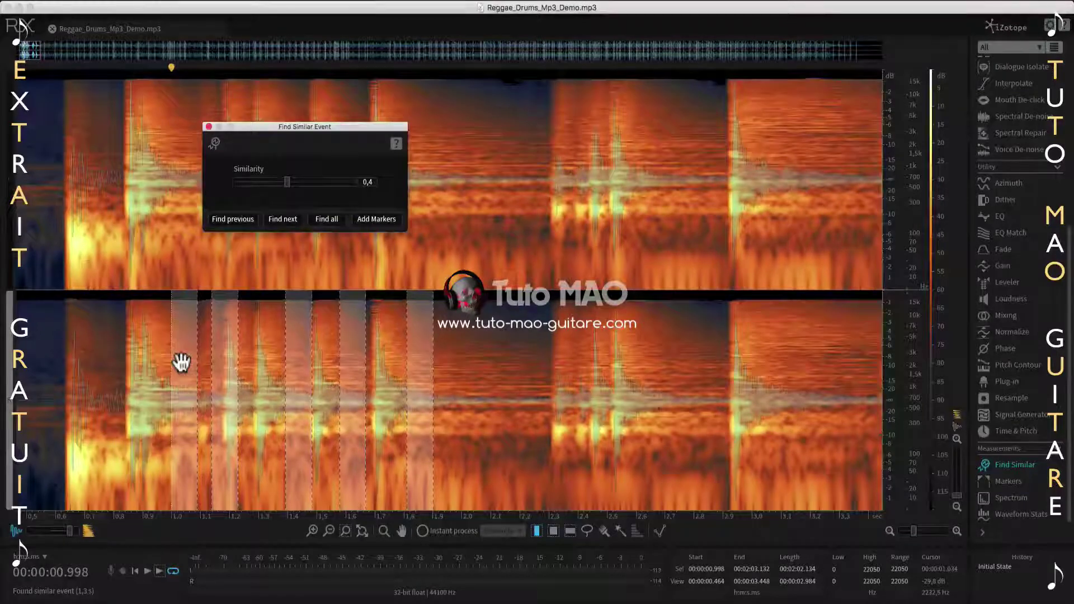
scroll(182, 363, up, 1)
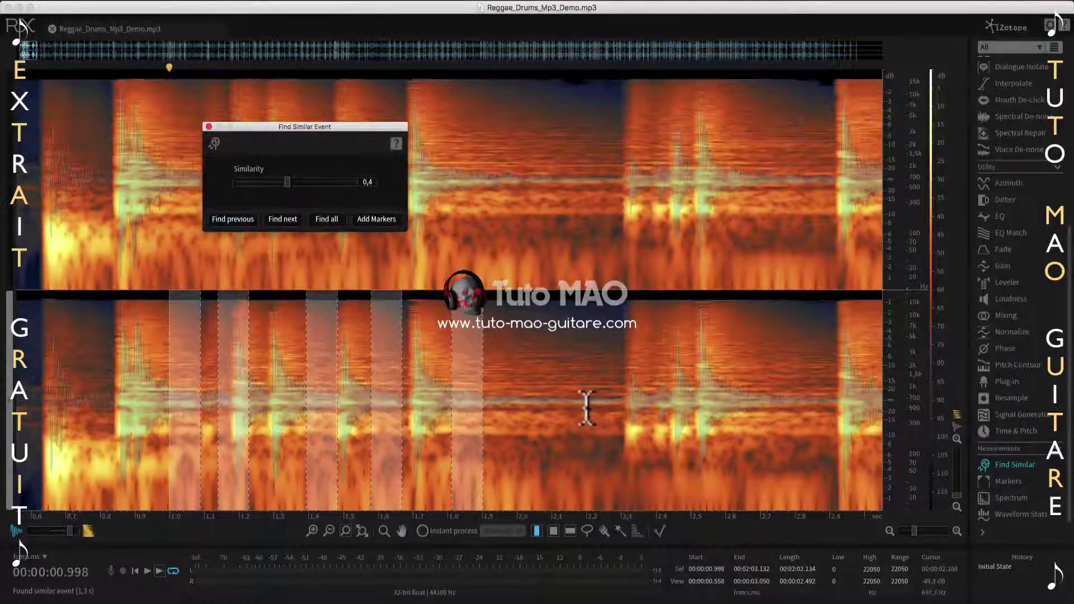
scroll(585, 408, down, 2)
scroll(585, 408, down, 3)
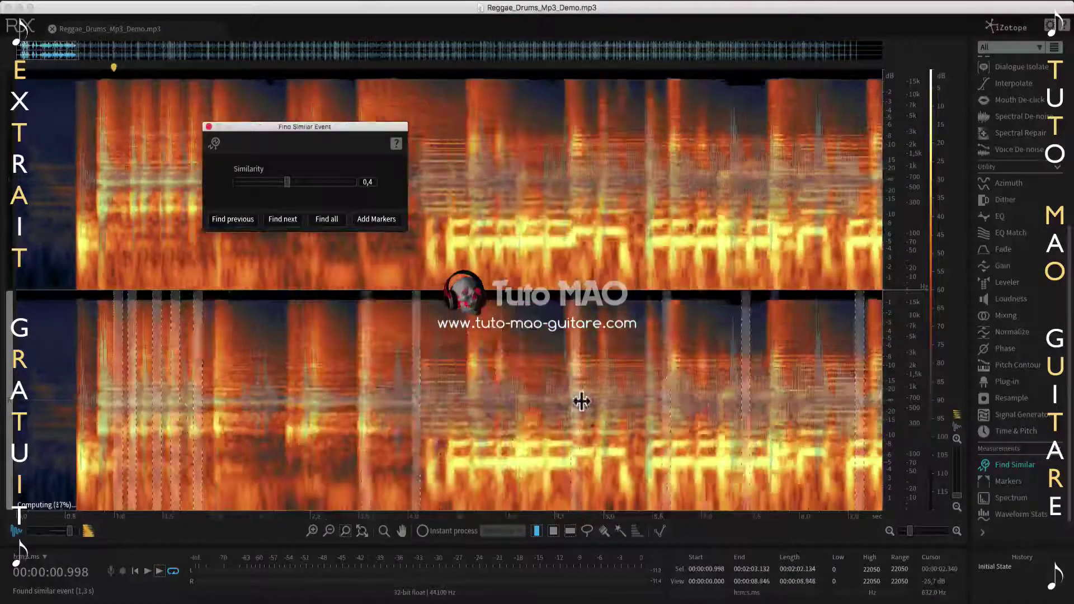
scroll(585, 408, down, 3)
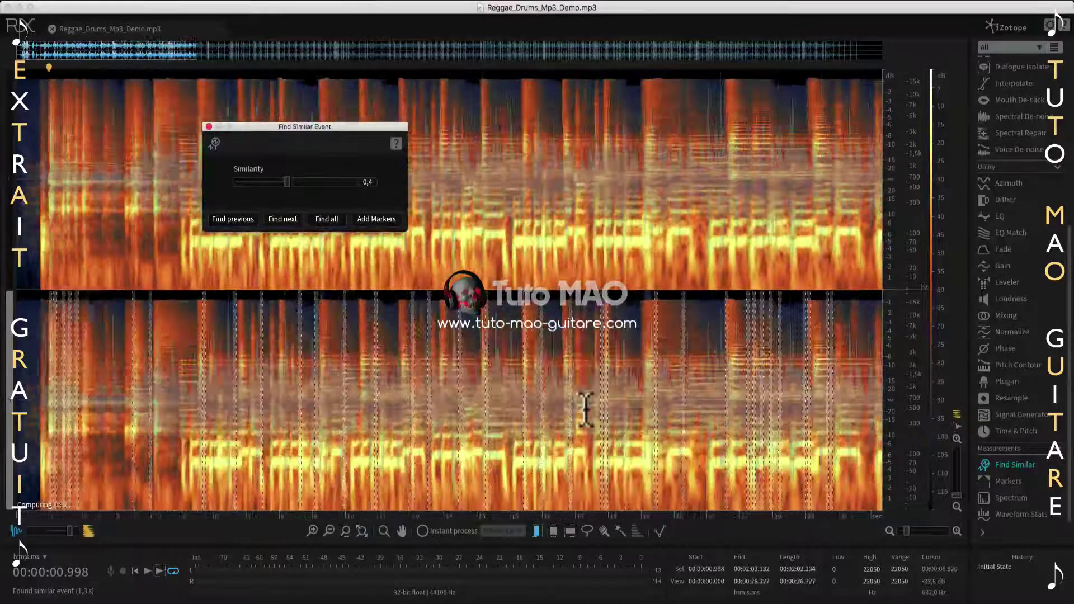
scroll(581, 401, down, 2)
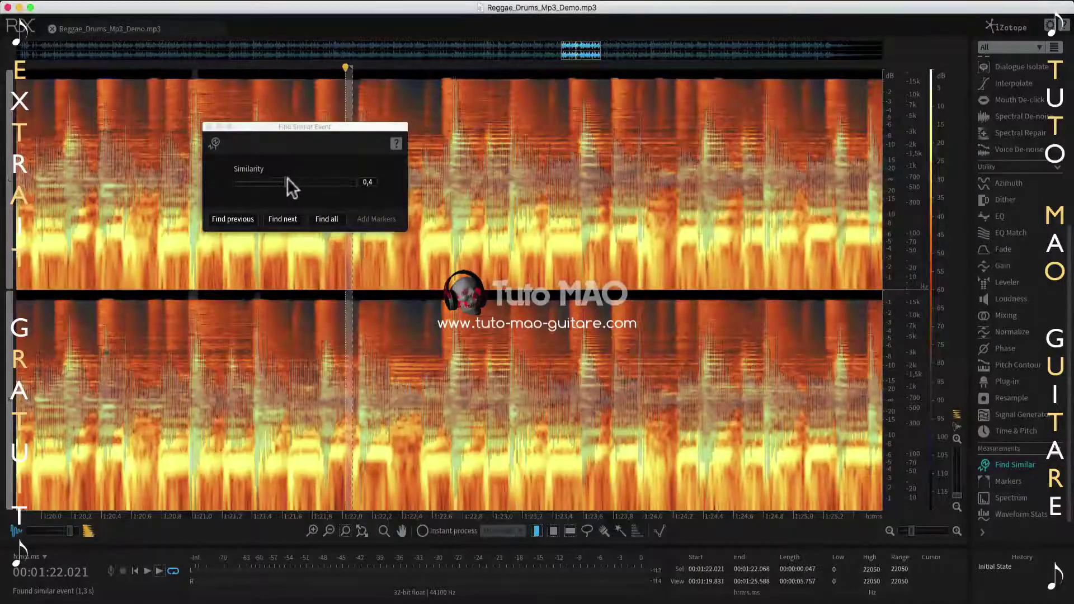
Find all events similar to the short selection near 1:22.0 with a similarity of 0.8
drag(286, 179, 326, 184)
click(330, 216)
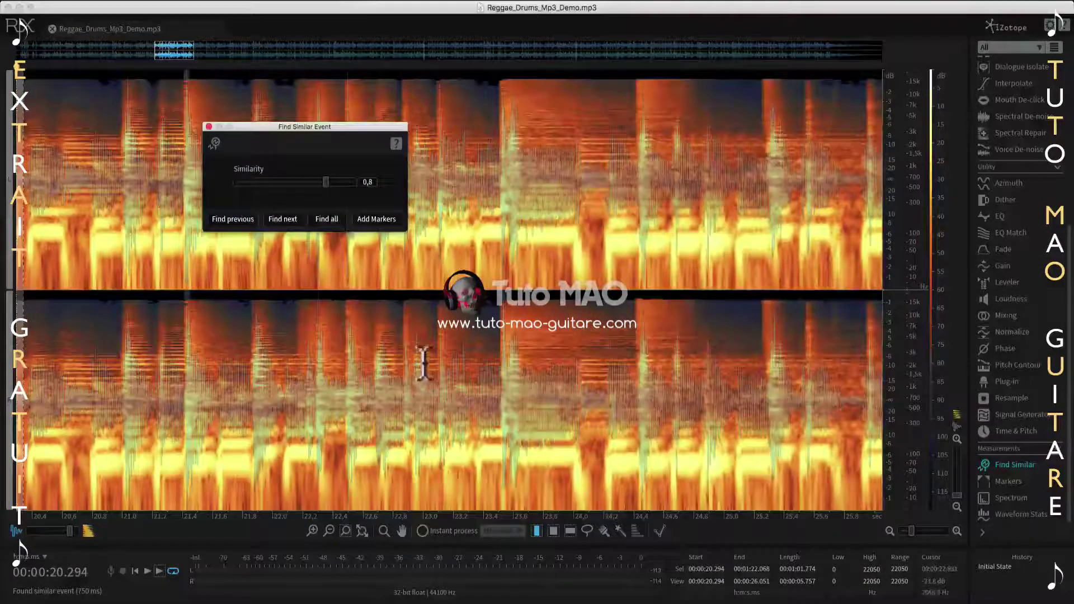
Add markers for all the found events that match the selection with a similarity of 0.8
scroll(140, 338, down, 3)
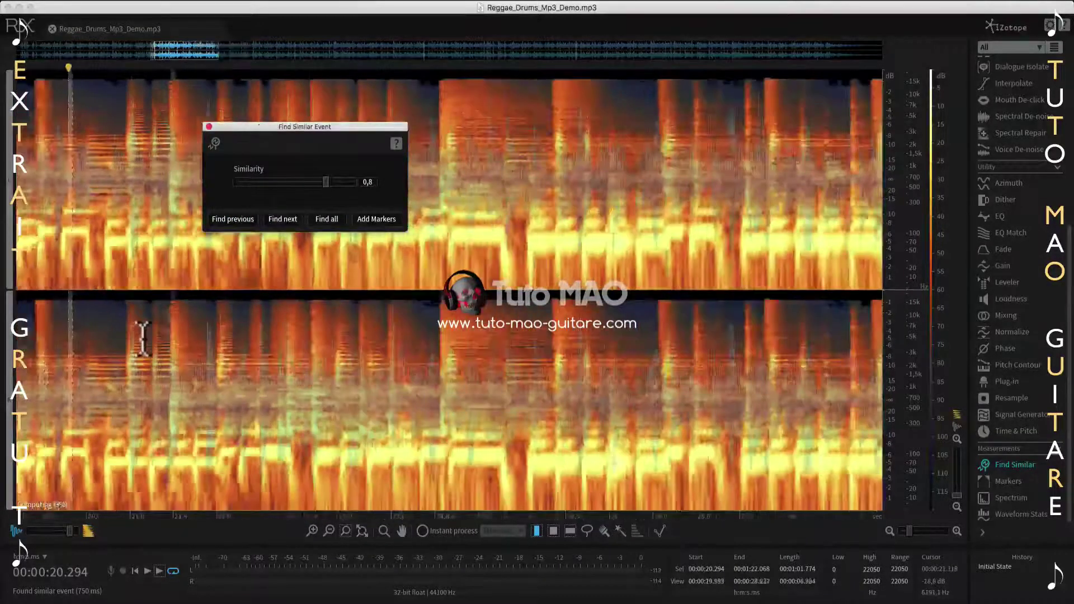
scroll(94, 354, down, 4)
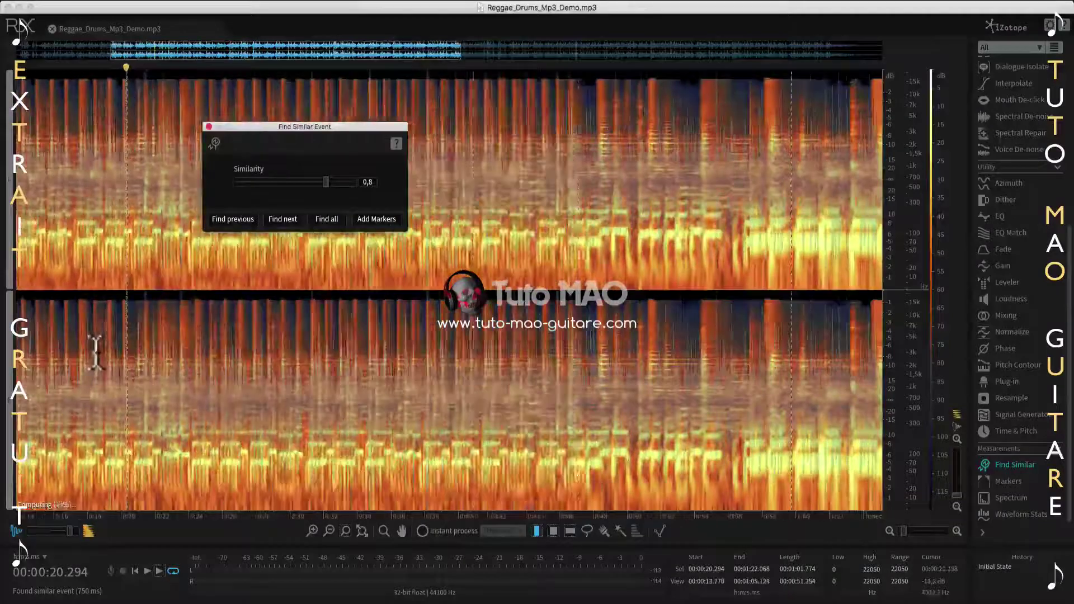
scroll(96, 352, down, 2)
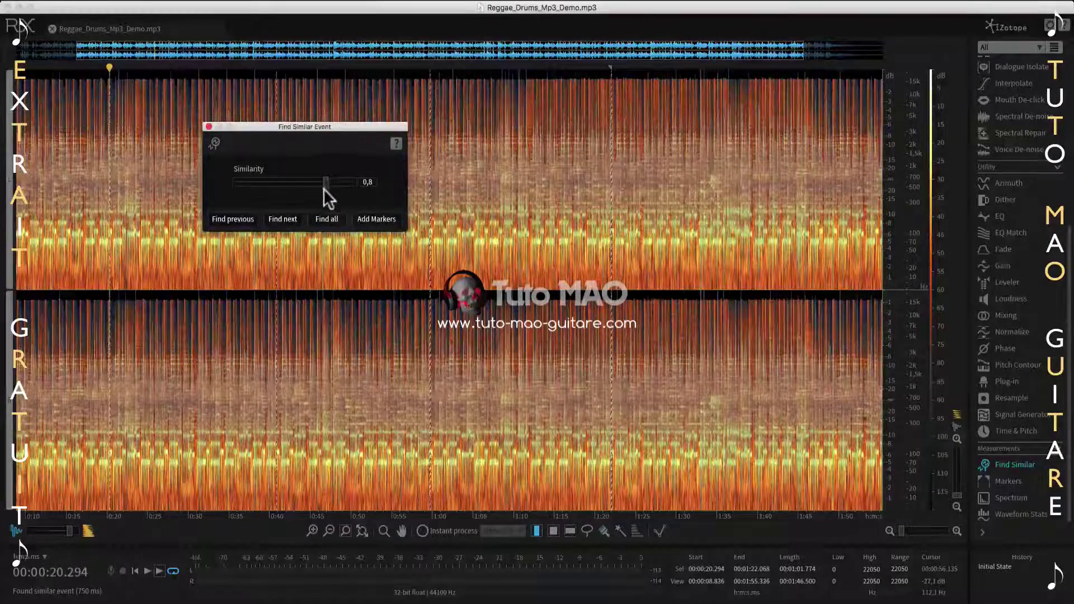
click(375, 219)
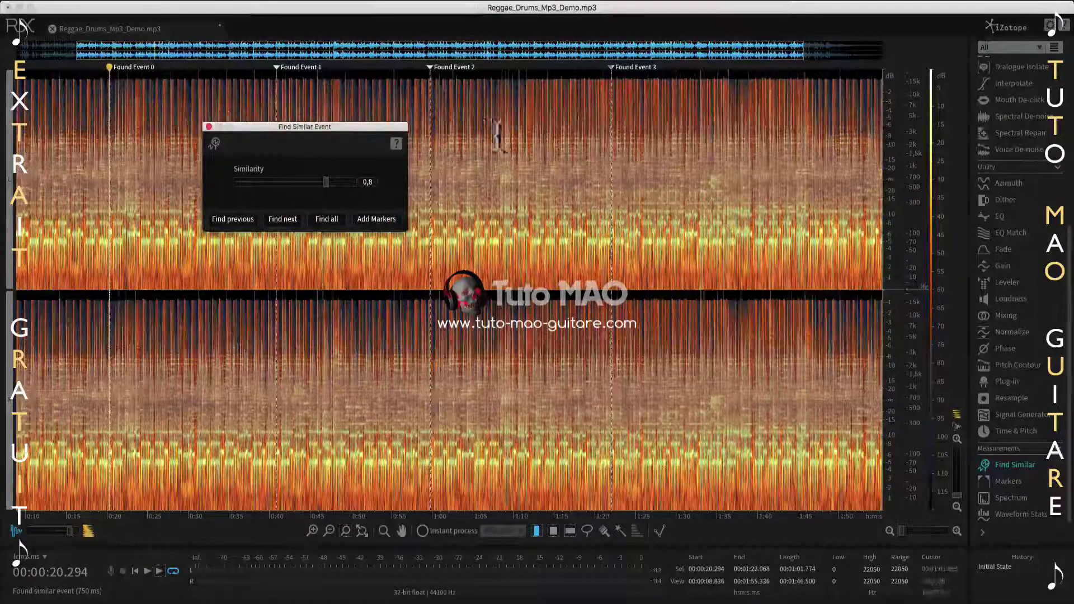
Open the Markers and Regions list, enlarge it and place it below the Find Similar Event dialog
scroll(569, 245, up, 8)
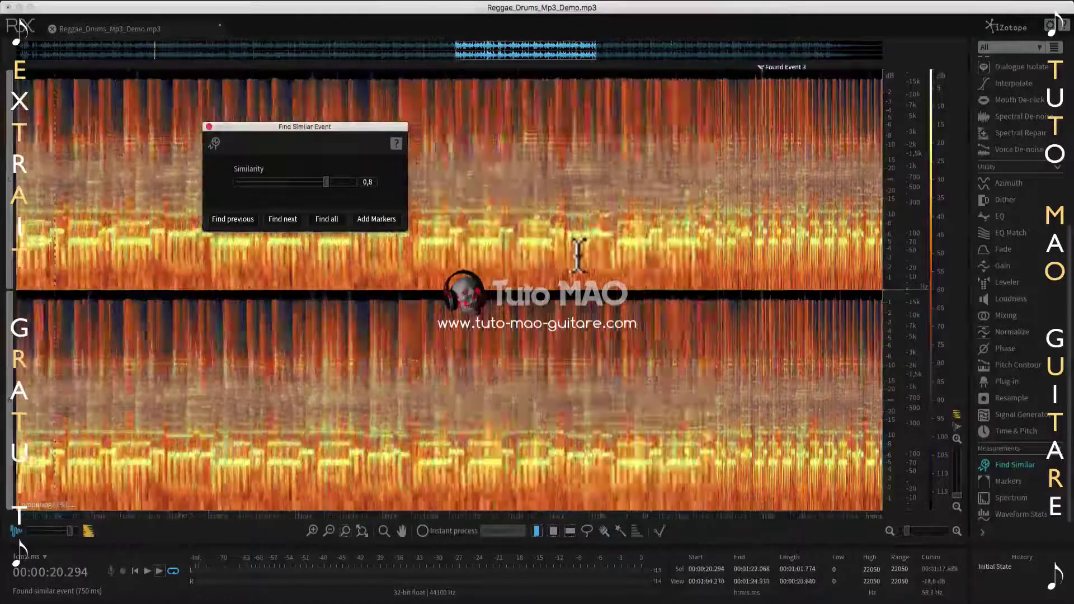
scroll(578, 255, up, 3)
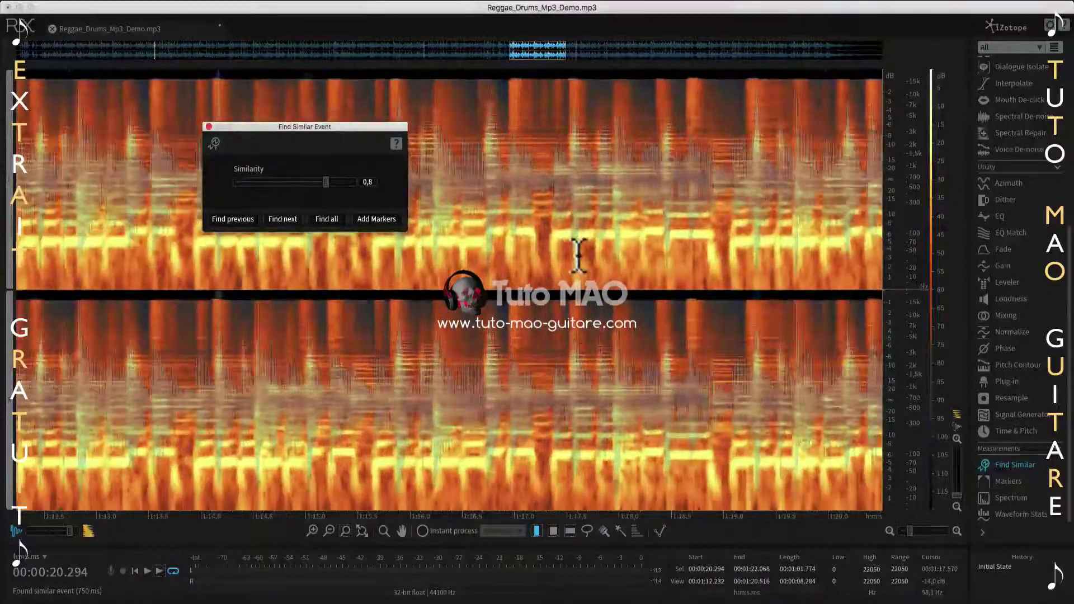
scroll(578, 254, down, 7)
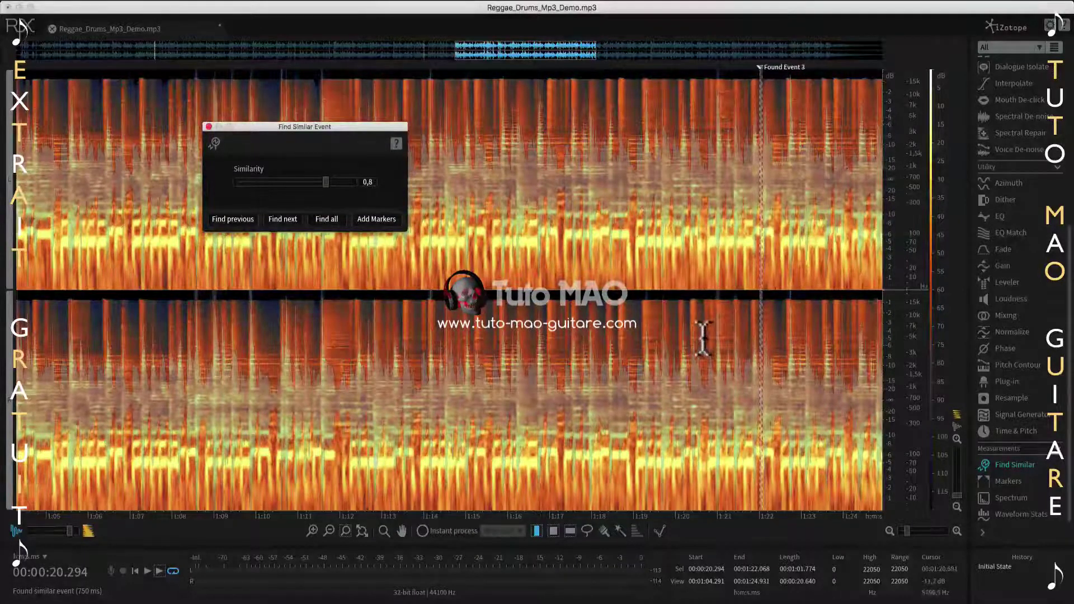
click(1007, 481)
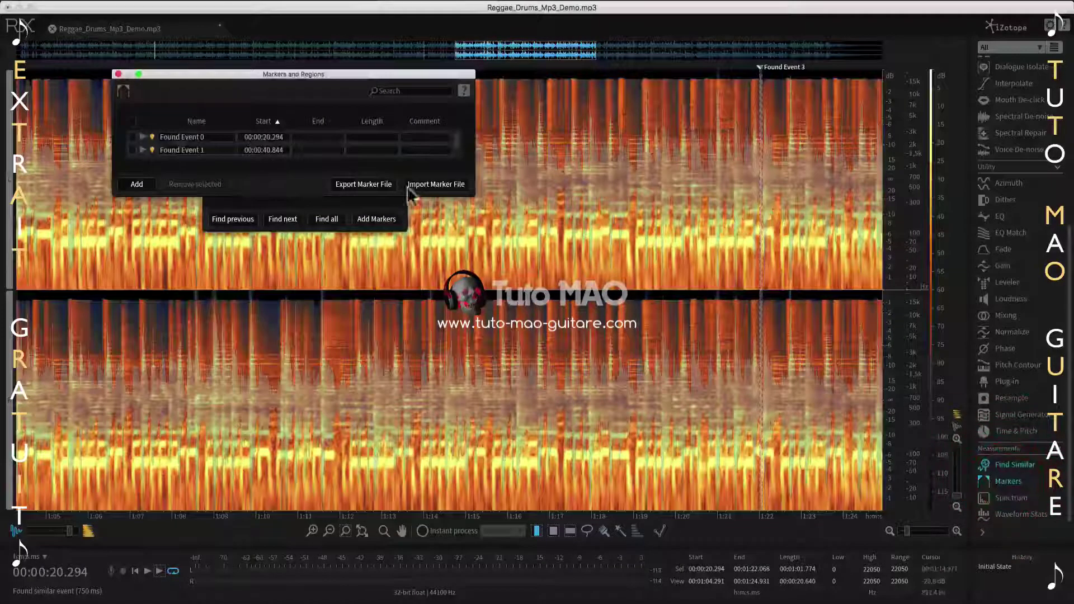
drag(325, 73, 402, 294)
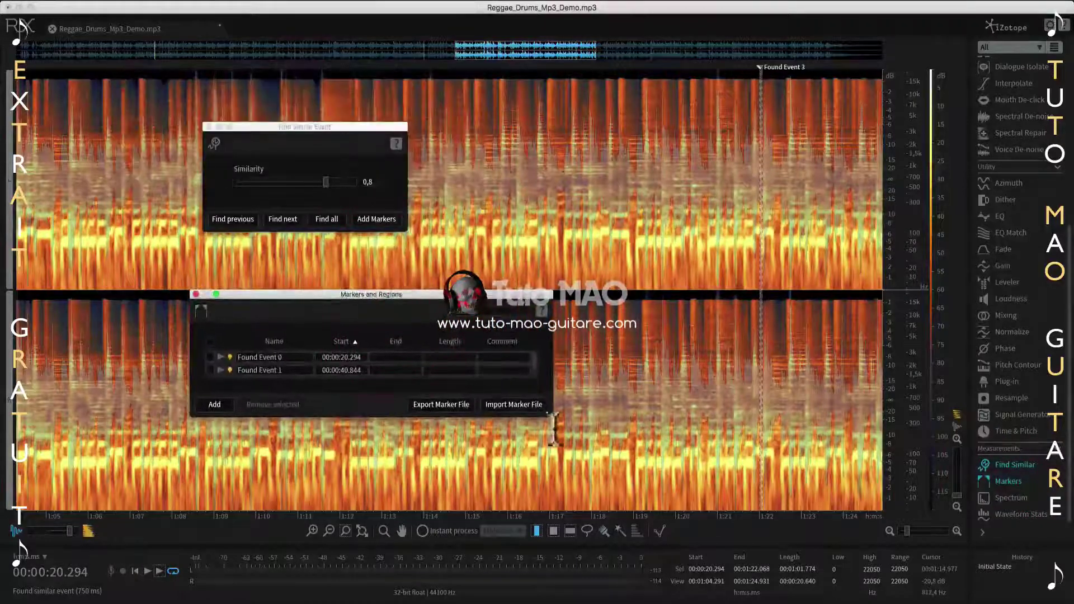
drag(627, 491, 725, 507)
drag(315, 297, 358, 271)
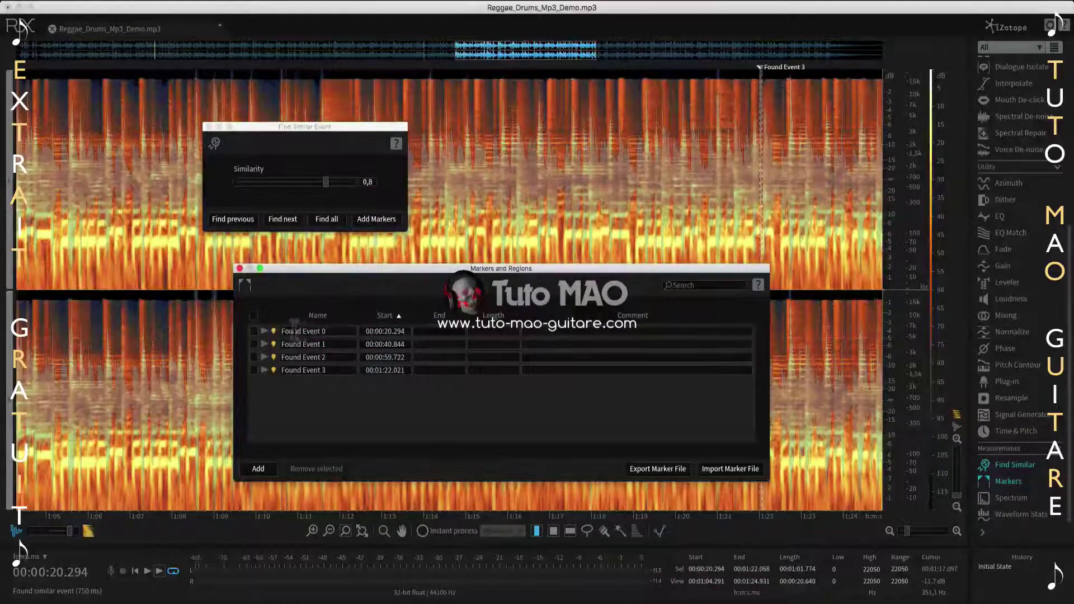
Move the playhead in turn to the markers Found Event 0, Found Event 1 and Found Event 2
click(274, 339)
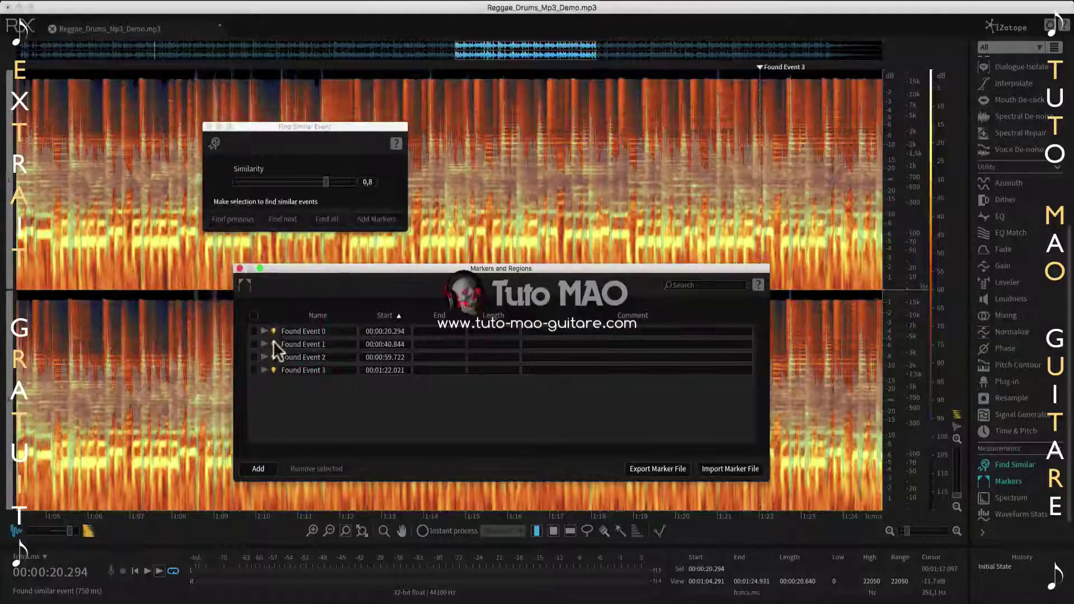
click(273, 340)
click(274, 354)
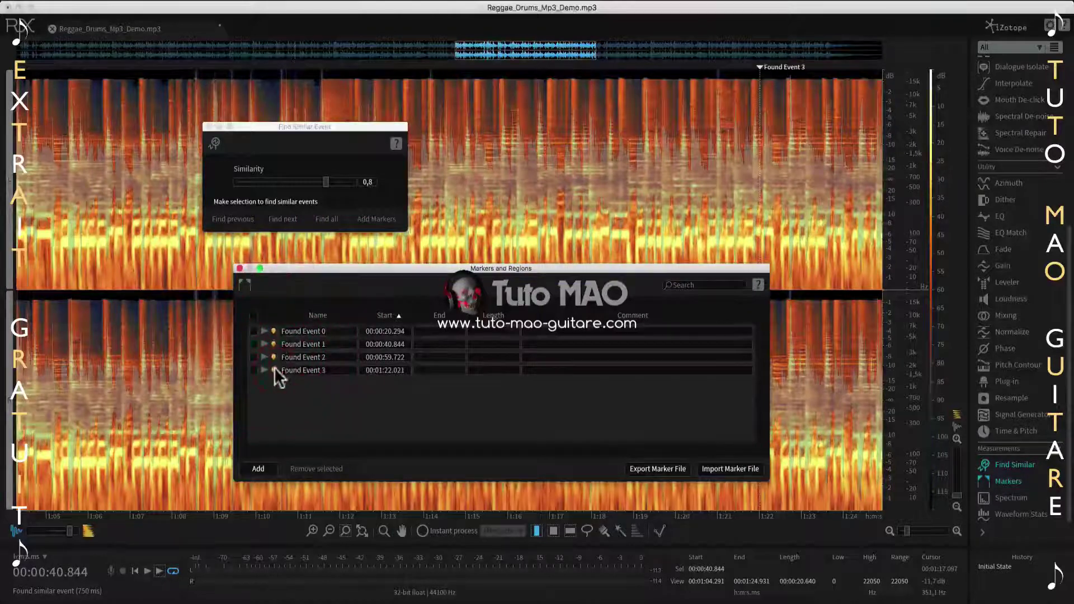
click(275, 367)
click(272, 358)
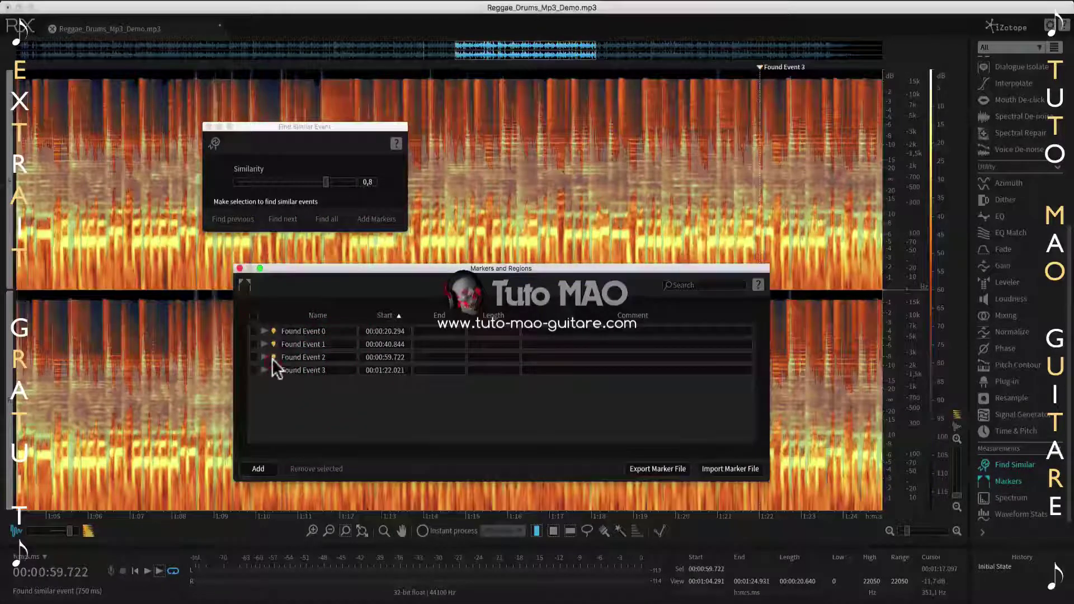
Open the name, start, length and comment values of Found Event 0 for editing, one after another
double_click(306, 331)
click(317, 332)
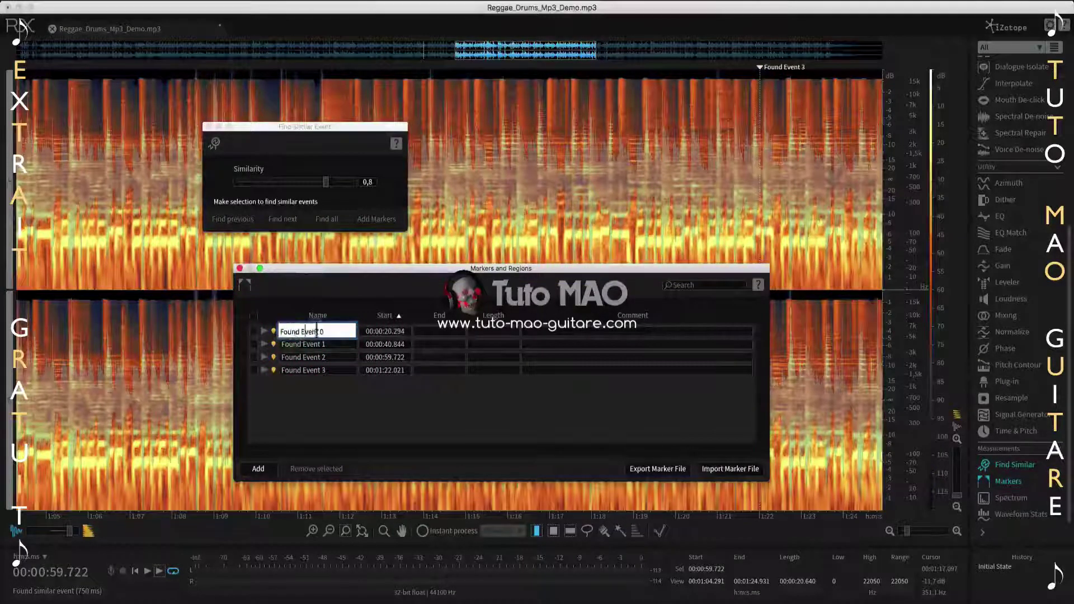
double_click(403, 331)
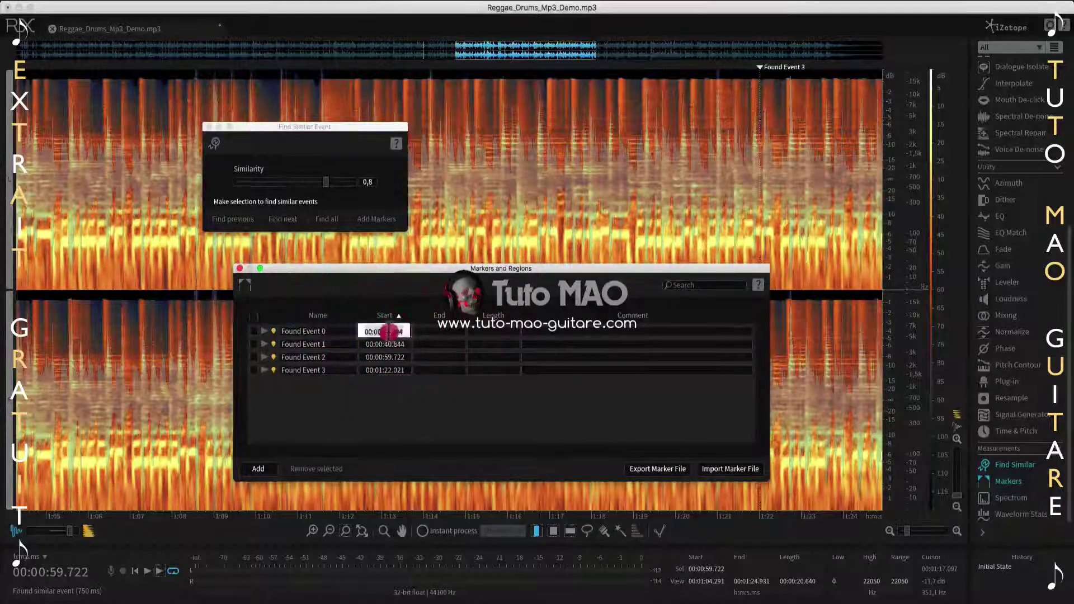
double_click(505, 331)
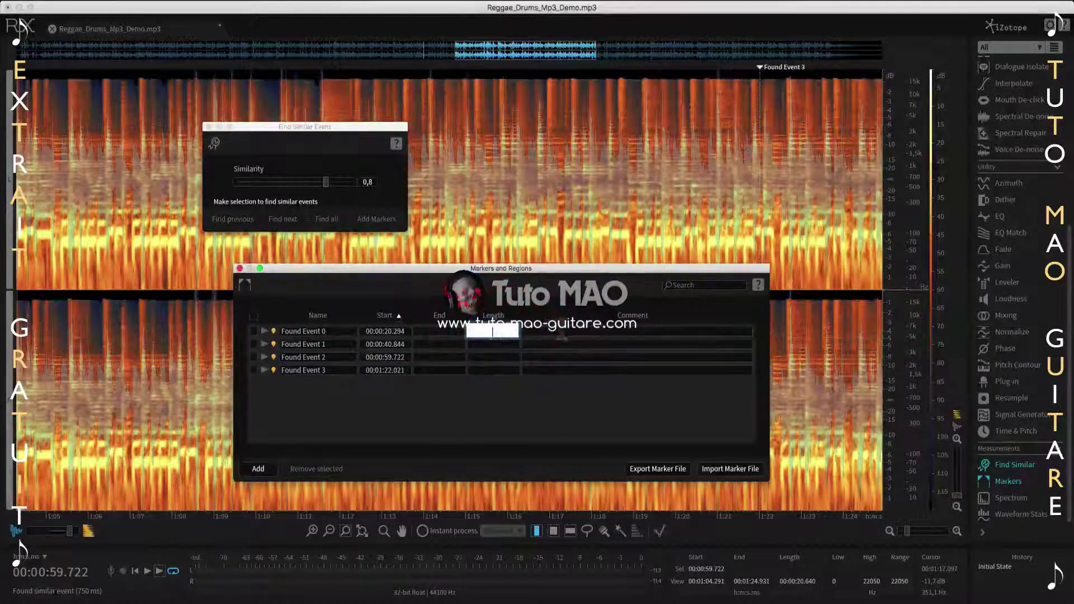
double_click(559, 331)
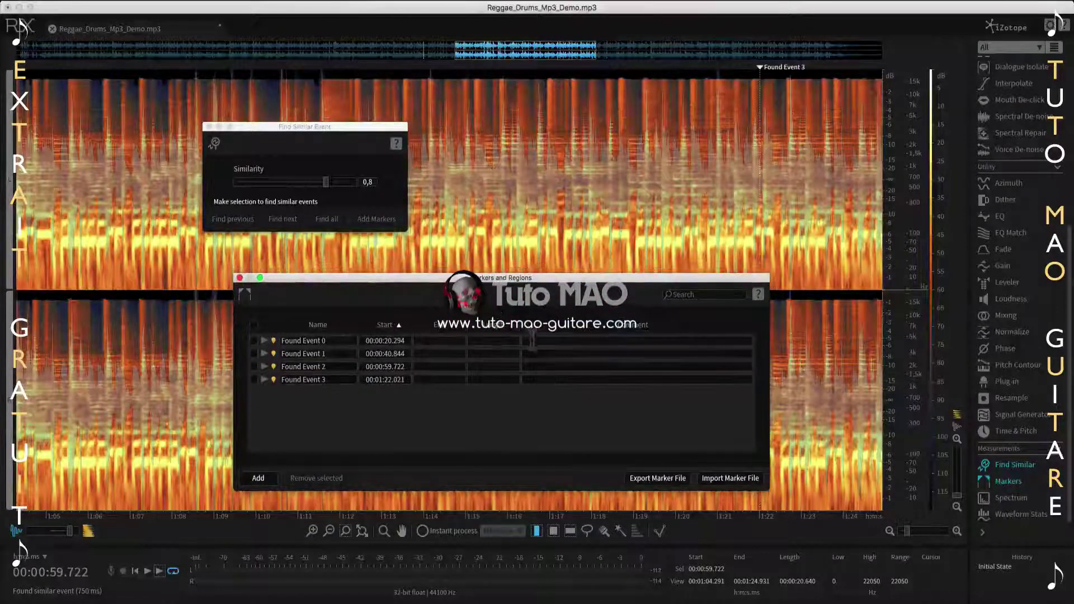
double_click(540, 340)
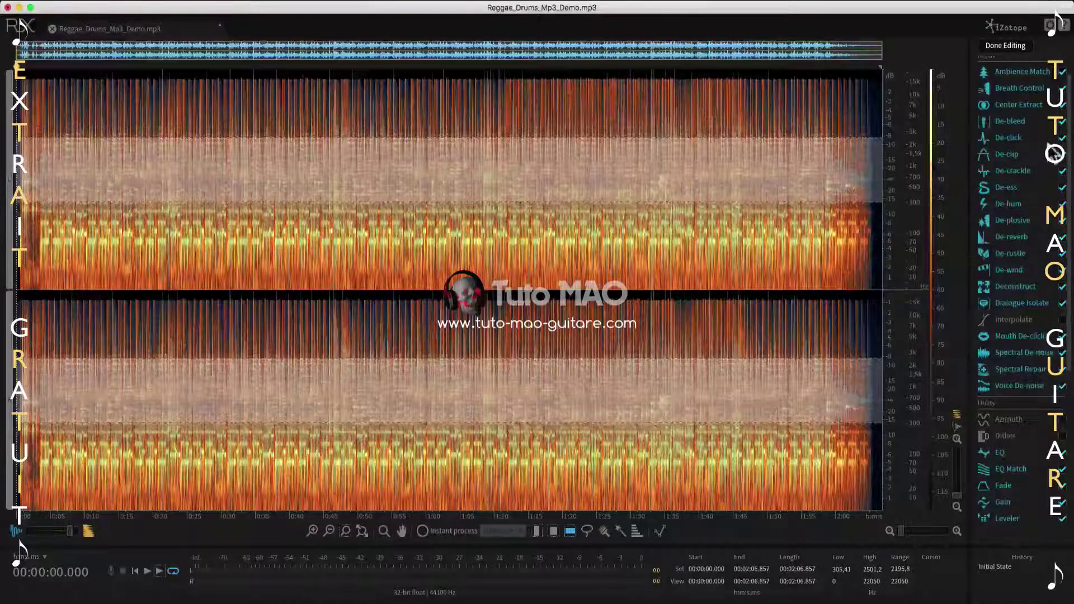
Finish editing the module list filter and display the modules with the Discussions filter
scroll(1015, 63, up, 2)
click(1014, 48)
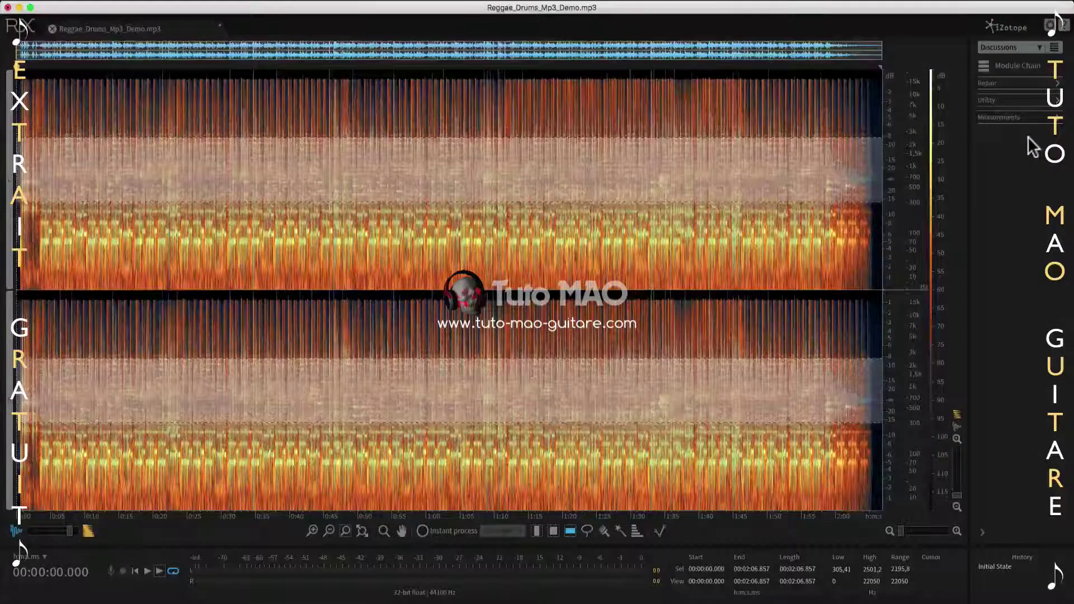
click(996, 46)
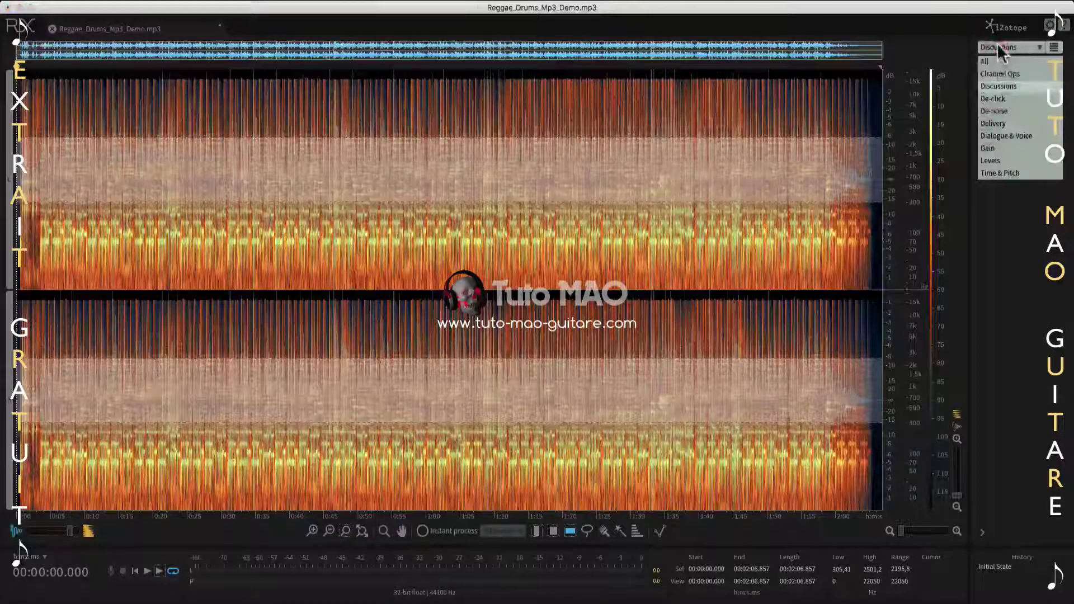
click(1005, 86)
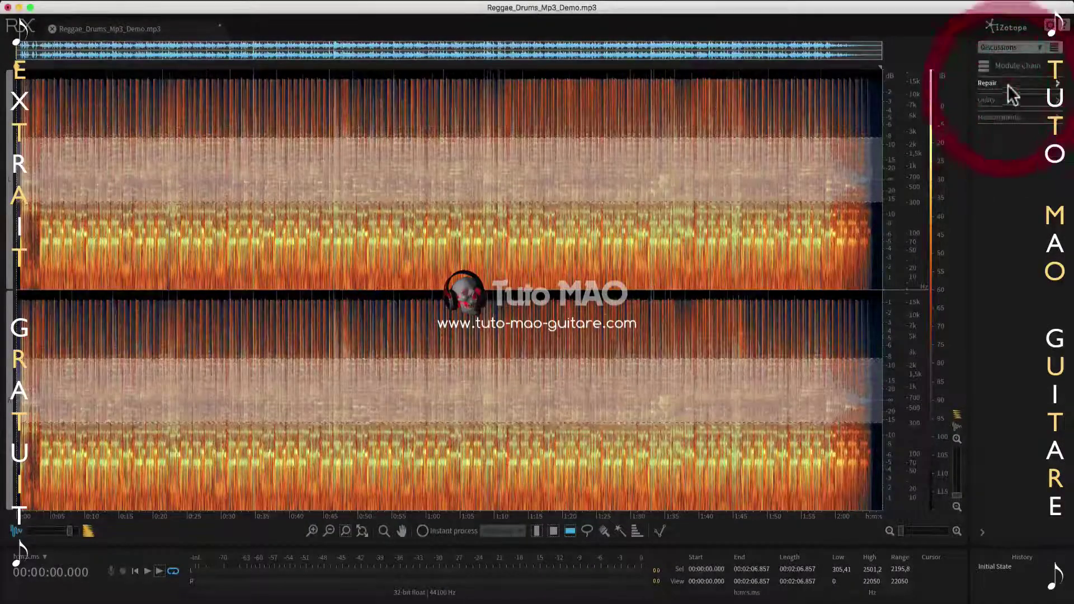
Expand and collapse the Repair, Utility and Measurements groups under the Discussions filter to check their modules
click(1055, 84)
click(1055, 85)
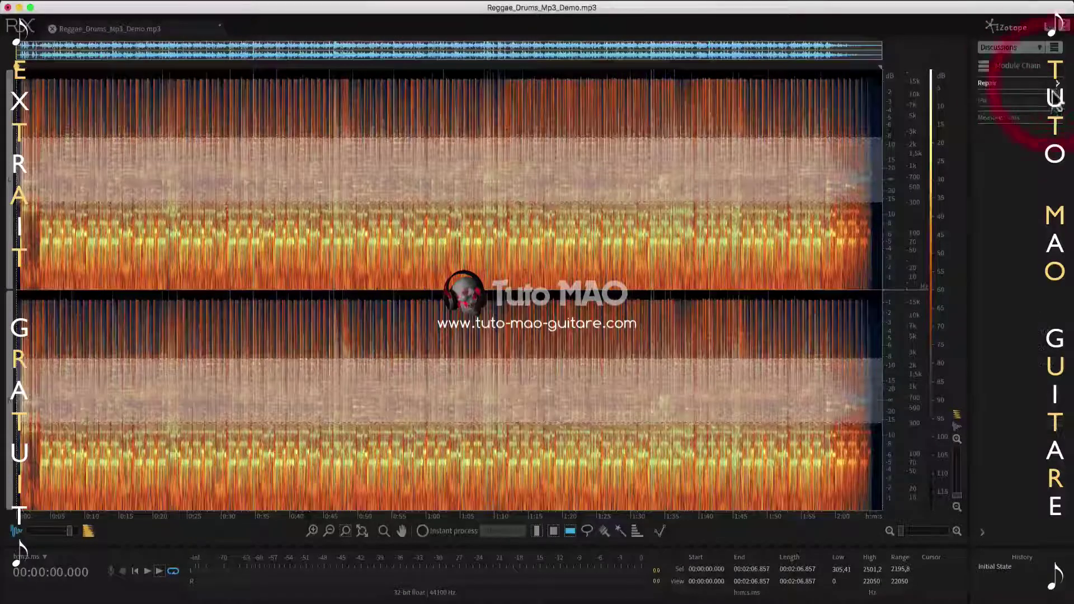
click(1055, 101)
click(1054, 100)
click(1055, 117)
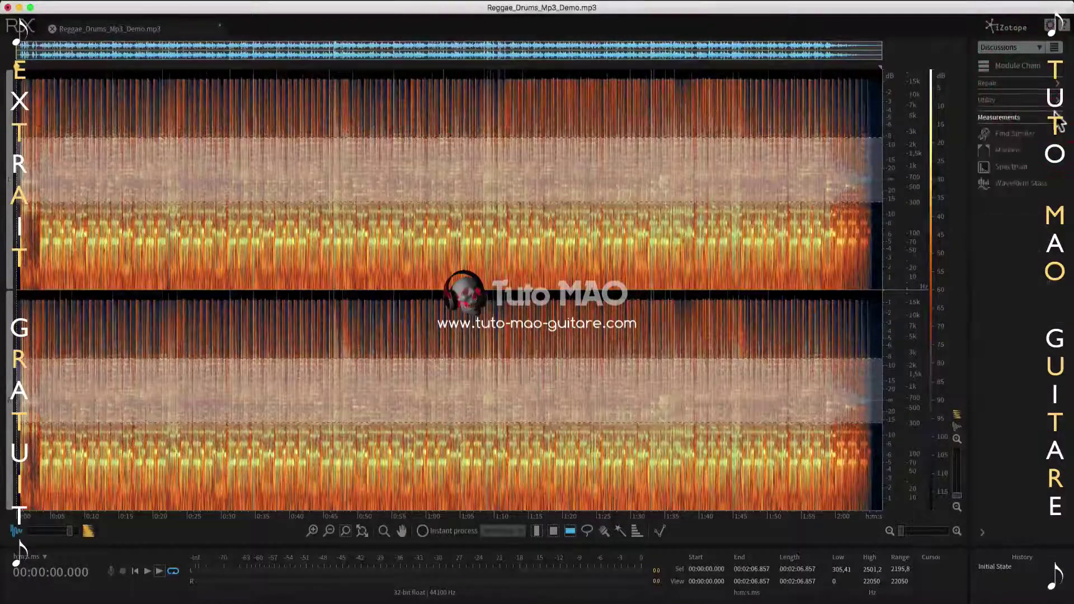
click(1055, 117)
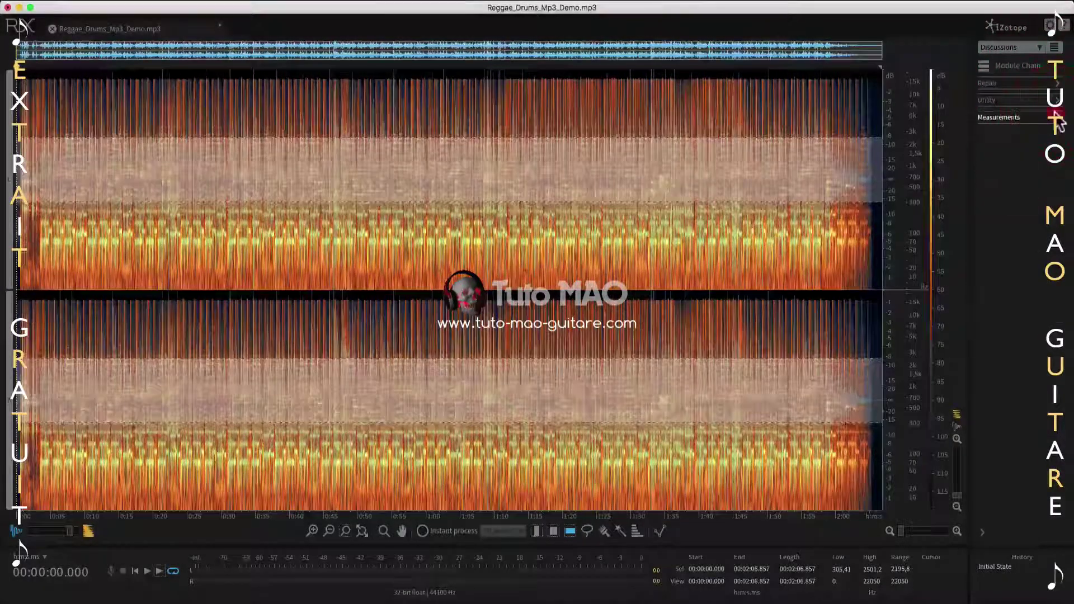
View the keyboard shortcut preferences for the list filter and close them without changes
click(1053, 48)
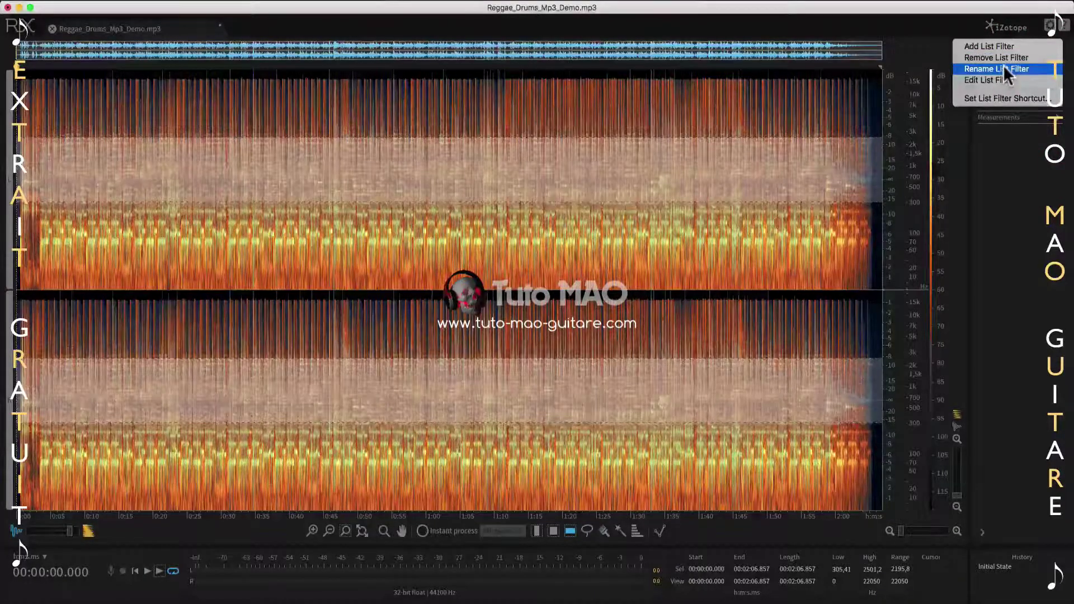
click(988, 100)
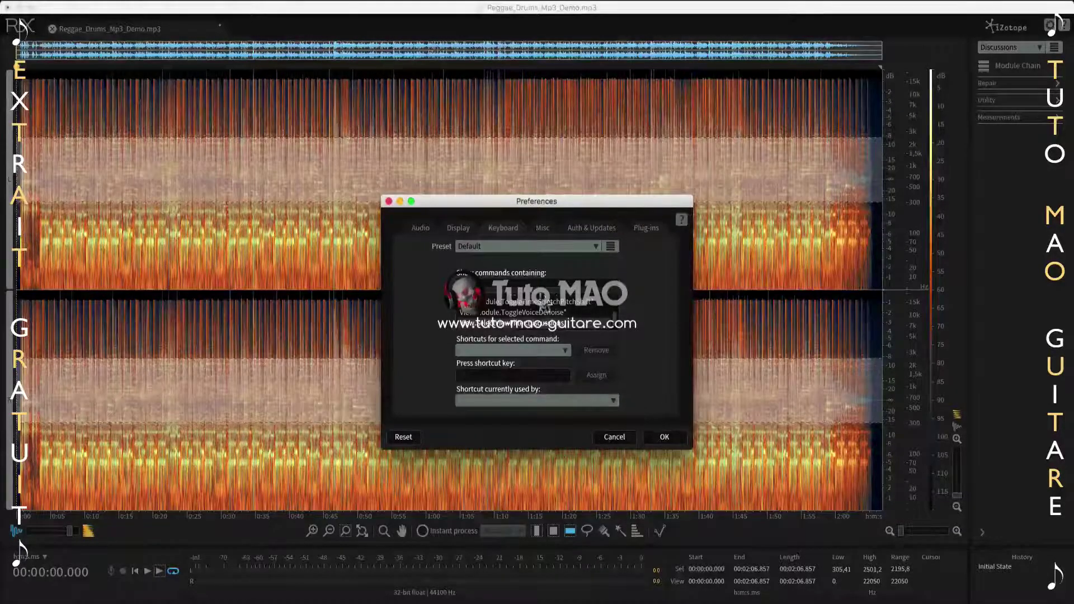
click(616, 437)
Remove the Discussions list filter and check the list of filters
click(1053, 48)
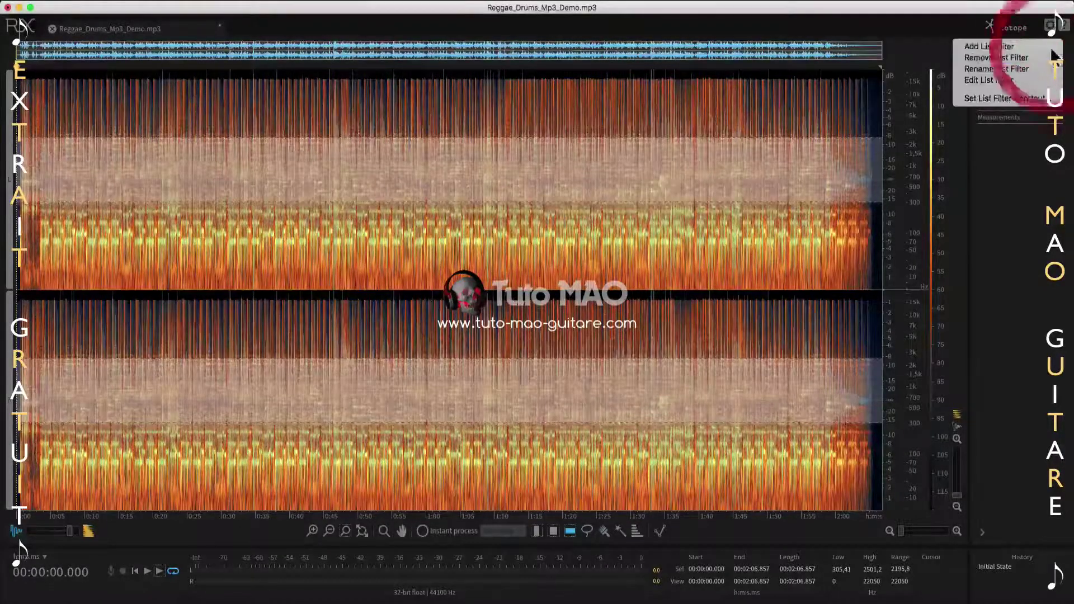
click(1032, 58)
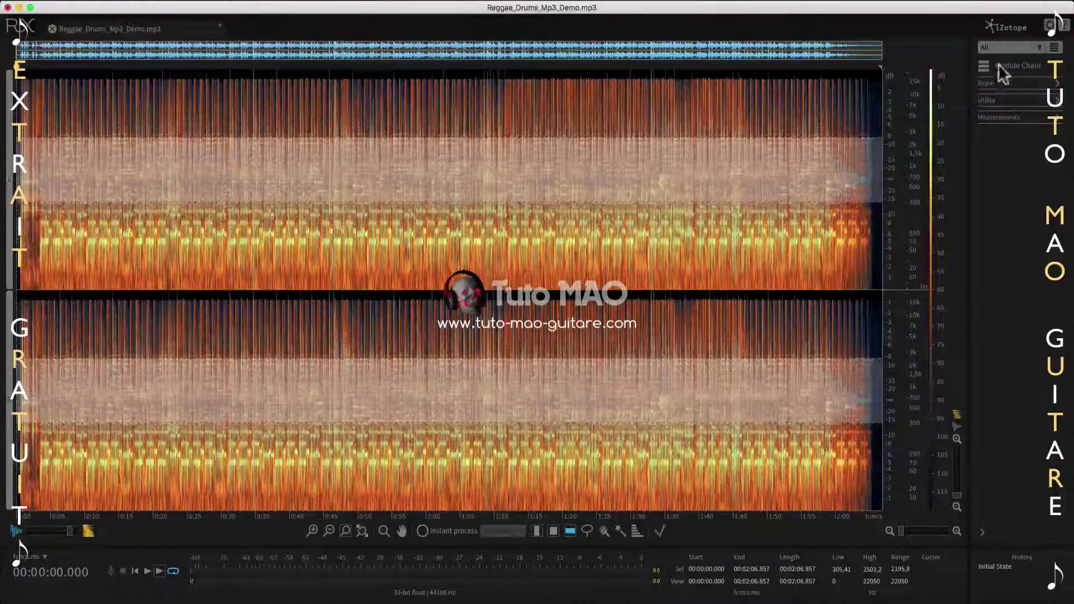
click(996, 46)
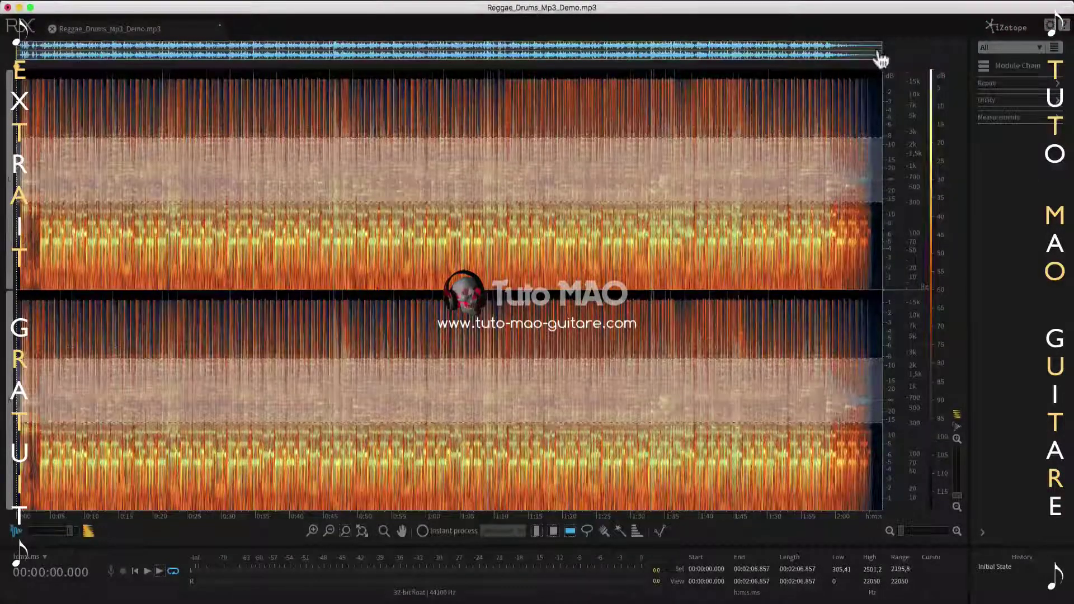
Narrow the visible range in the waveform overview to about the first 26.7 s, and widen it back to the whole file
click(857, 47)
click(813, 46)
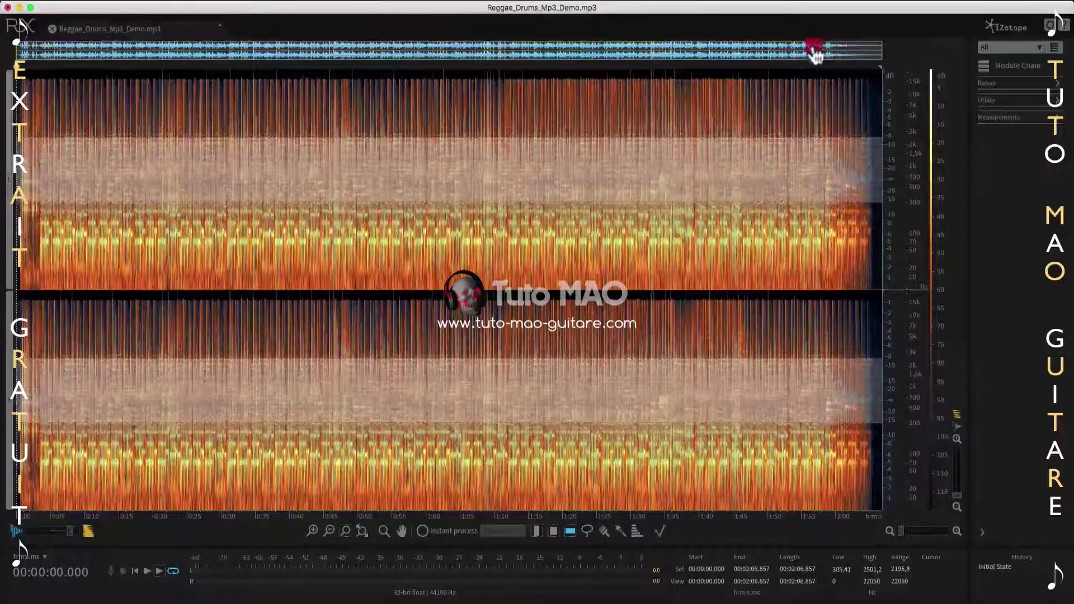
click(324, 48)
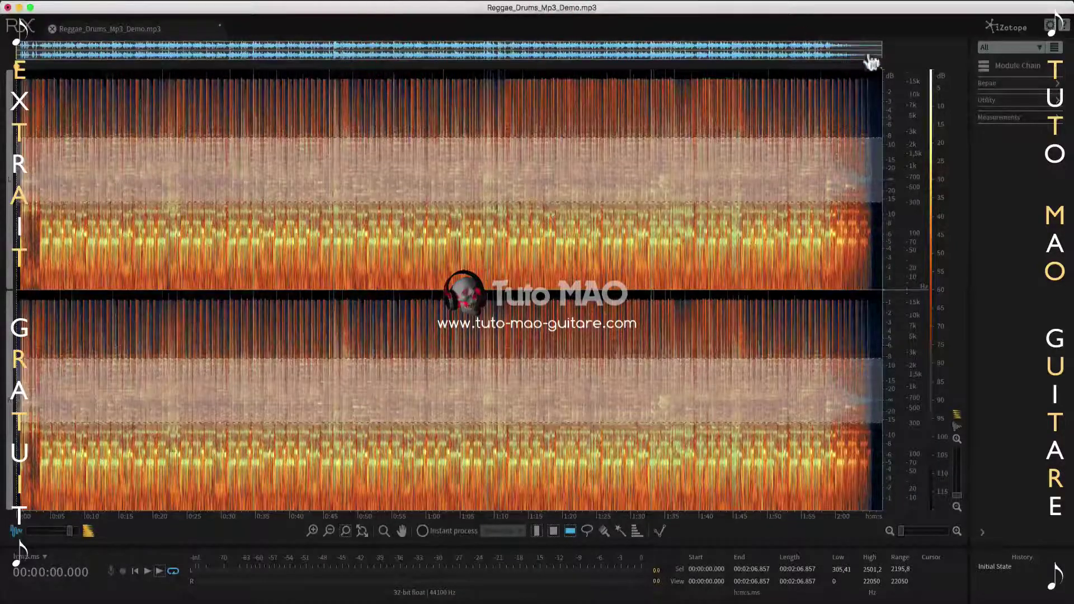
drag(881, 50, 72, 53)
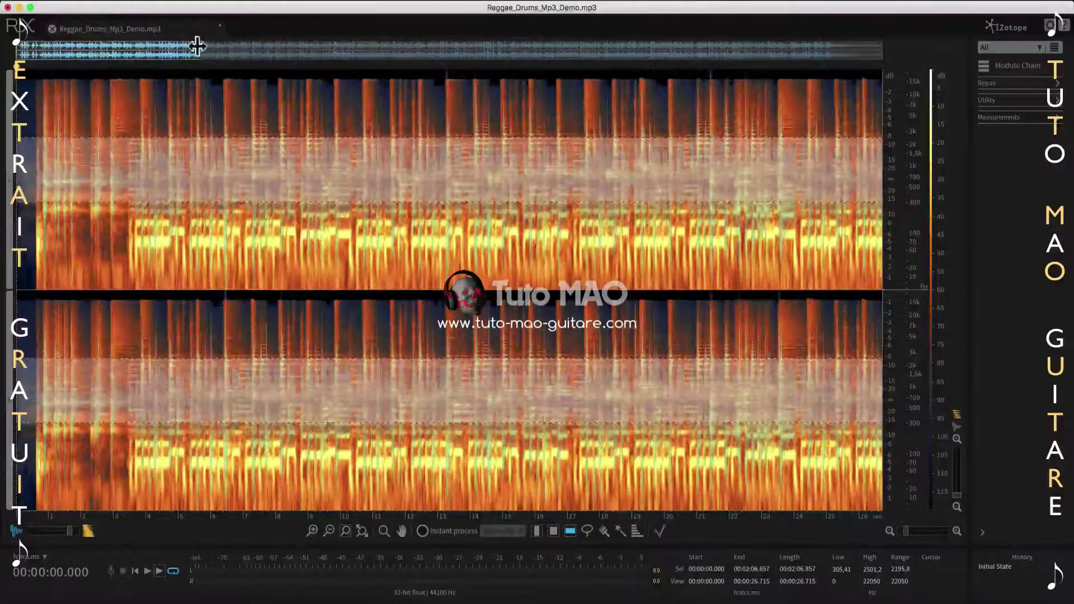
drag(198, 46, 908, 37)
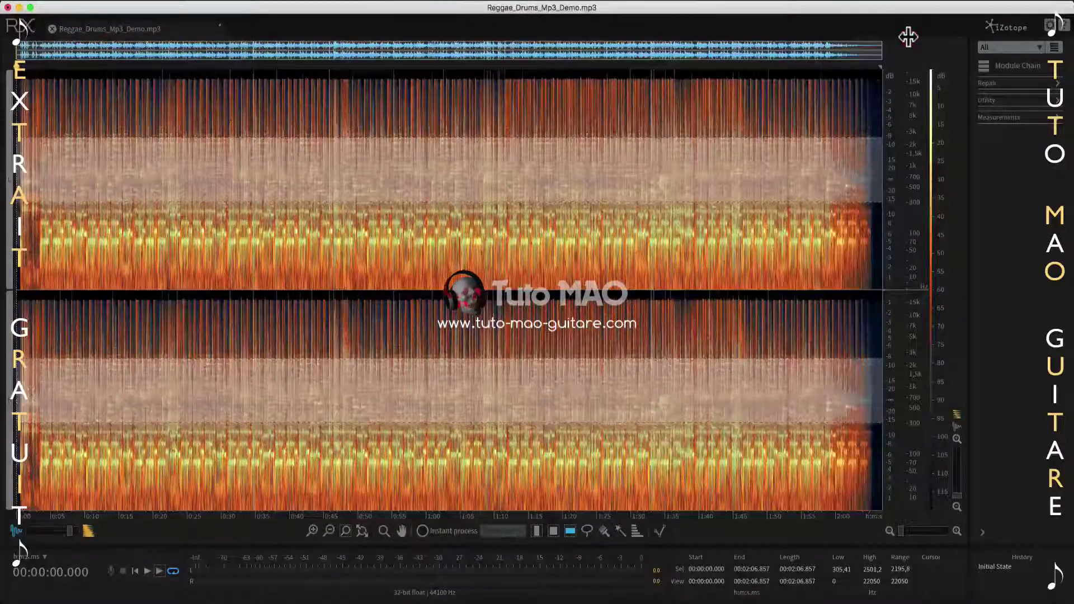
Review the Audio, Display, Keyboard and Misc preferences and close them without changes
click(1050, 27)
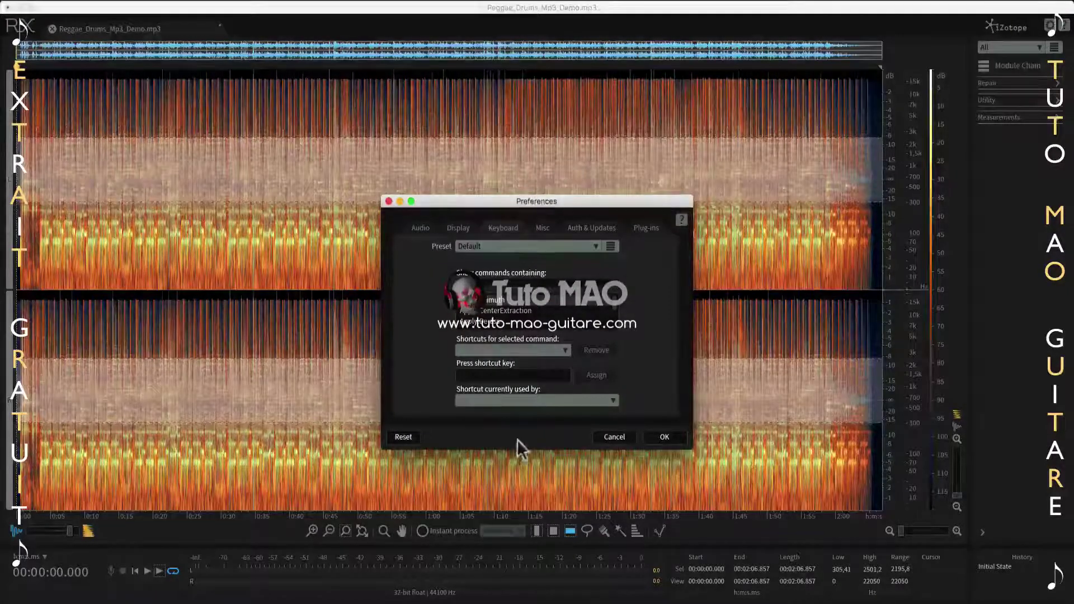
click(420, 227)
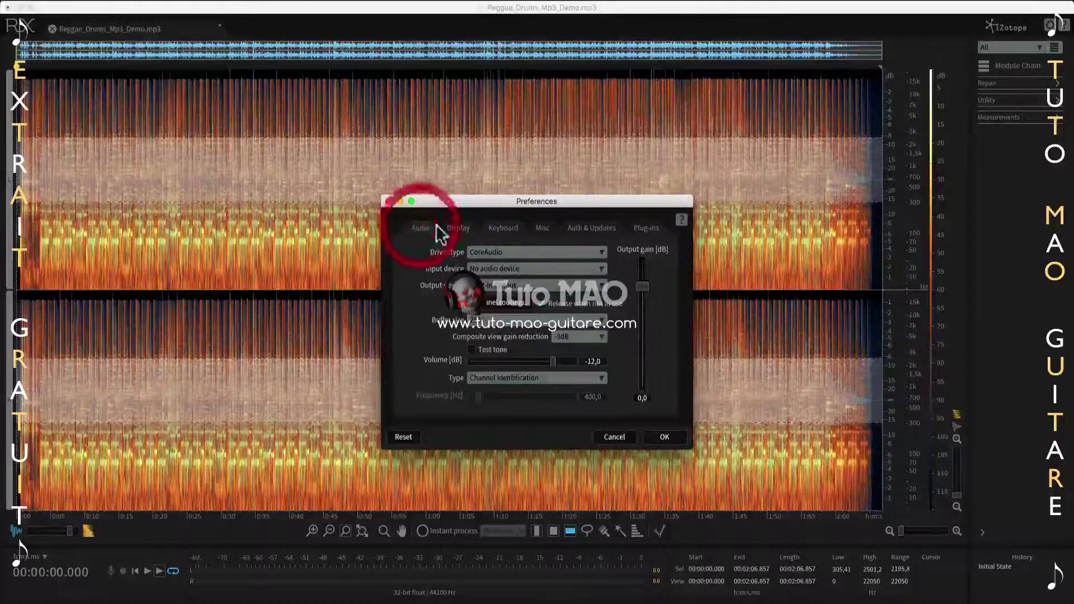
click(458, 228)
click(501, 227)
click(542, 228)
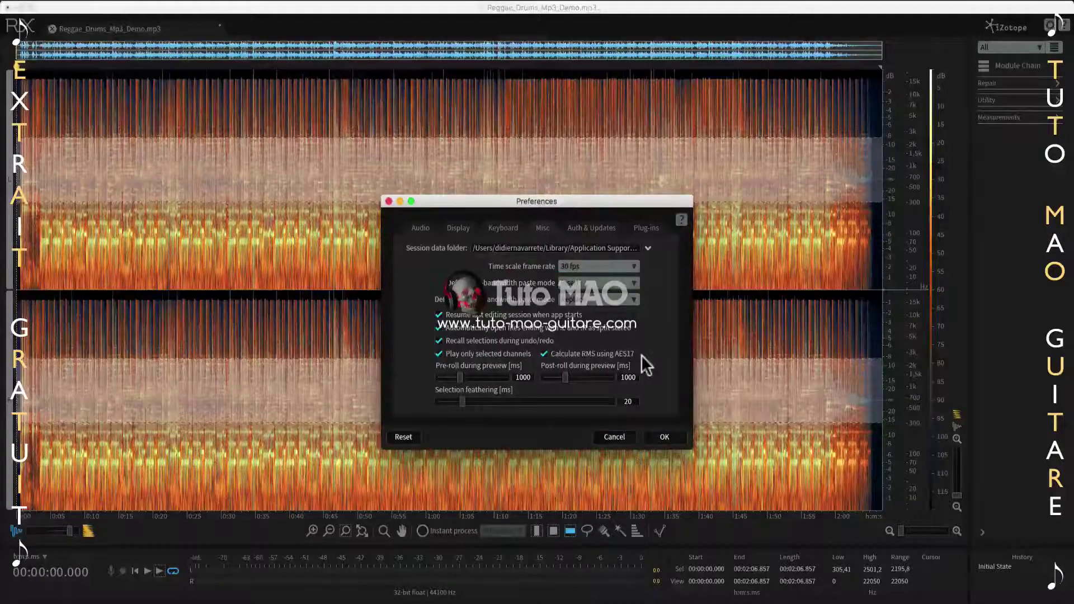
click(617, 436)
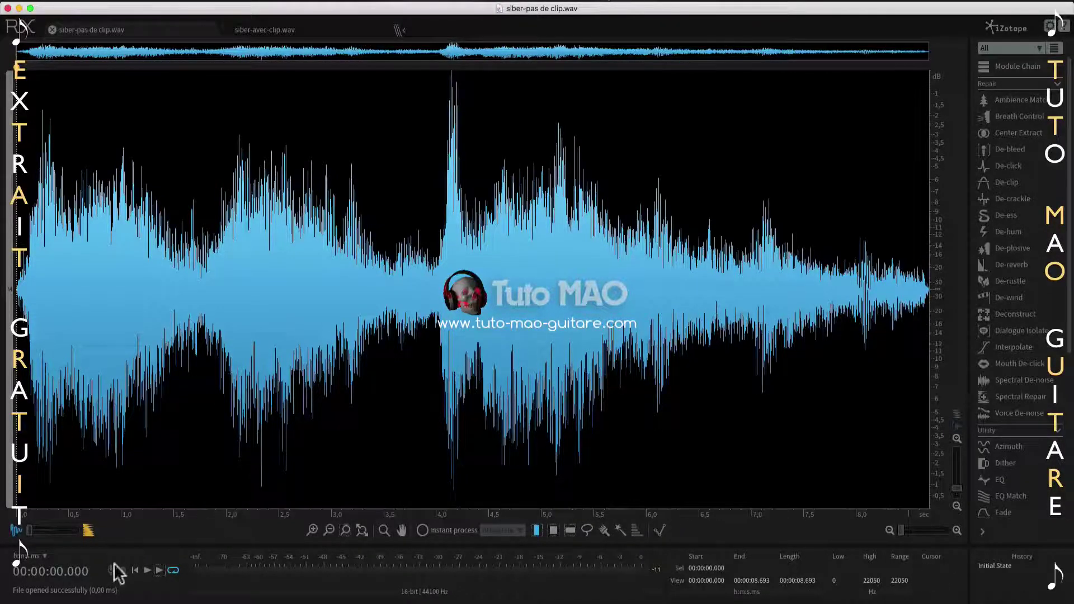
Listen to siber-pas de clip.wav from the start and examine the shape of its peaks around 4.1 s up close
click(146, 568)
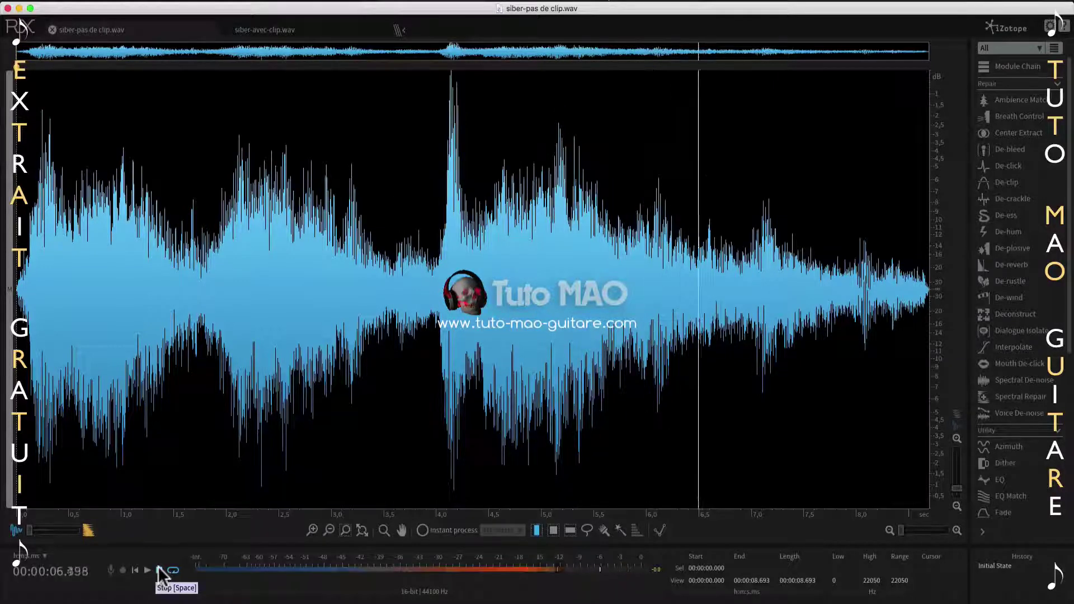
click(158, 566)
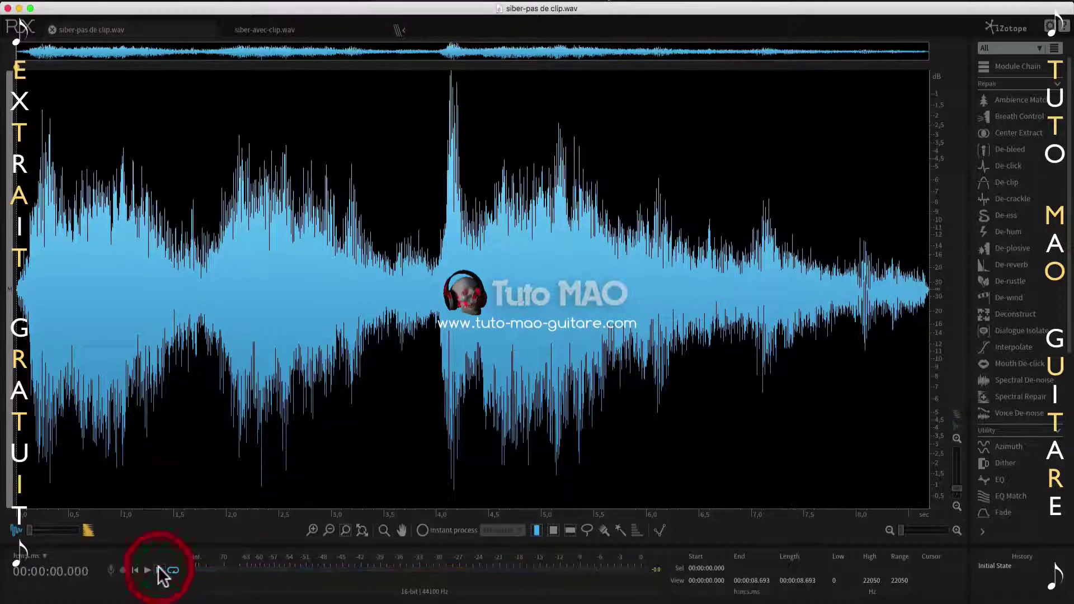
scroll(436, 335, up, 5)
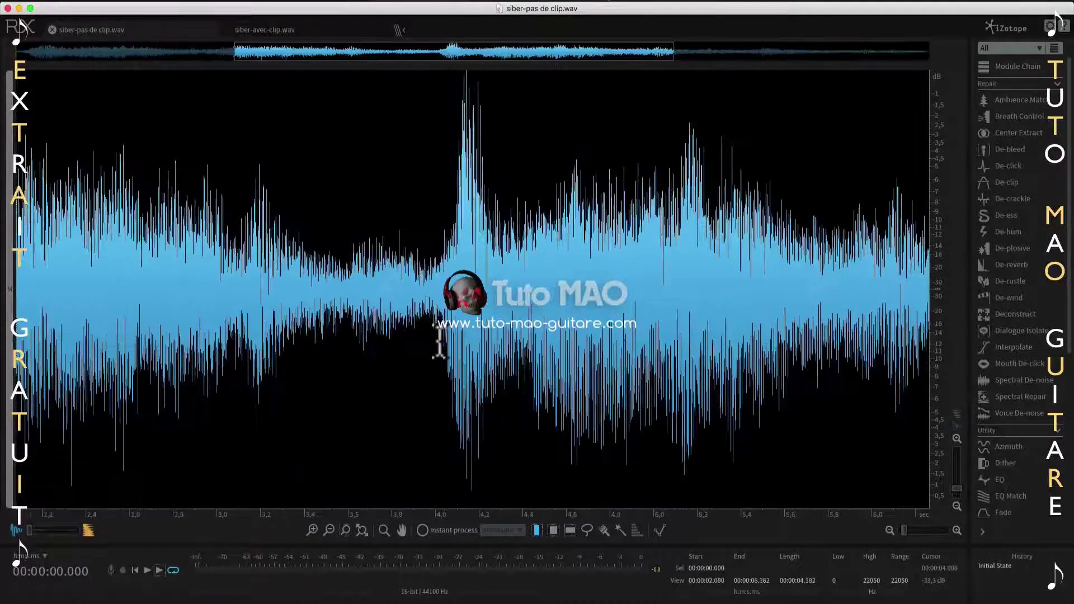
scroll(458, 355, up, 3)
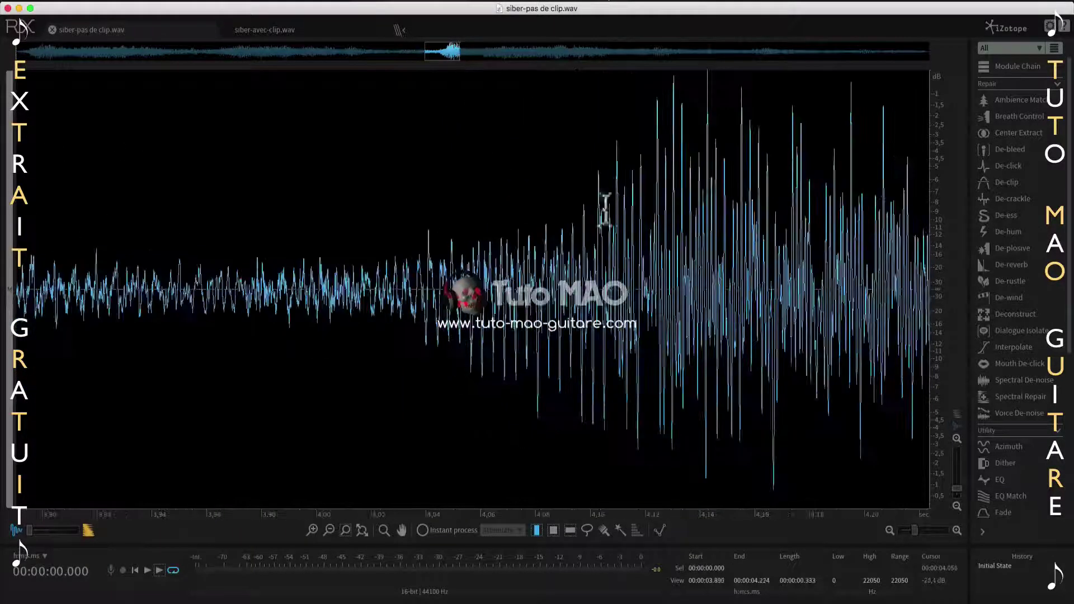
scroll(663, 260, up, 6)
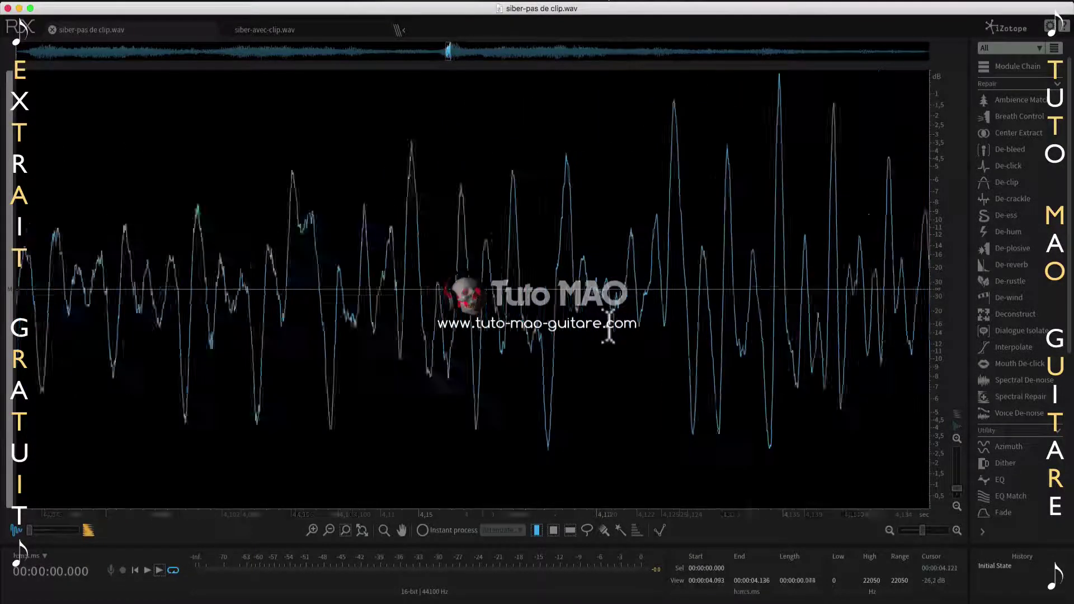
scroll(608, 330, down, 15)
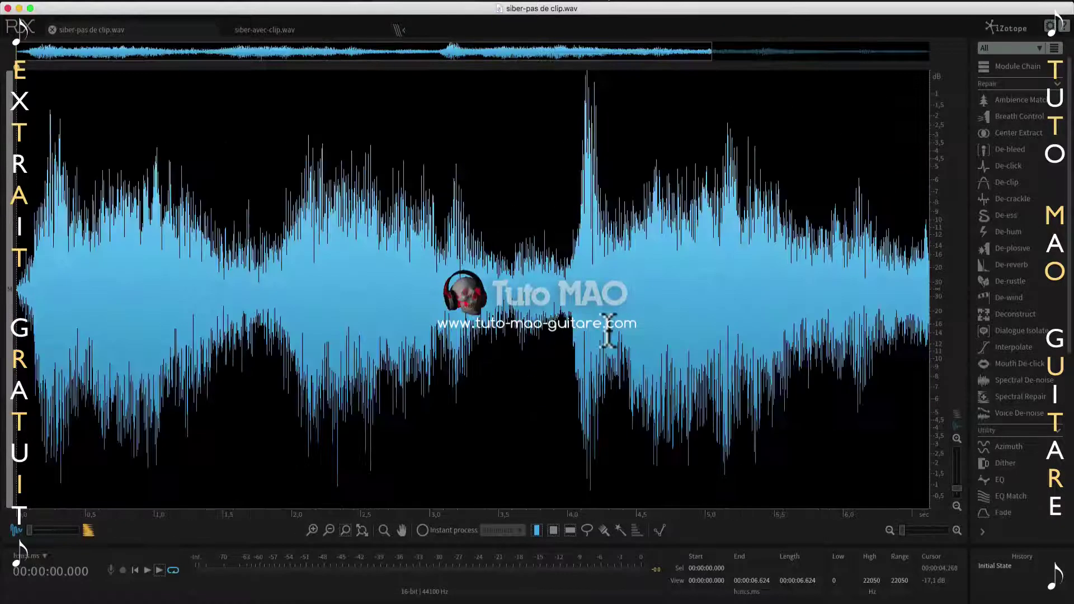
Switch to siber-avec-clip.wav and examine the shape of its waveform peaks around 4.2 s up close
click(301, 33)
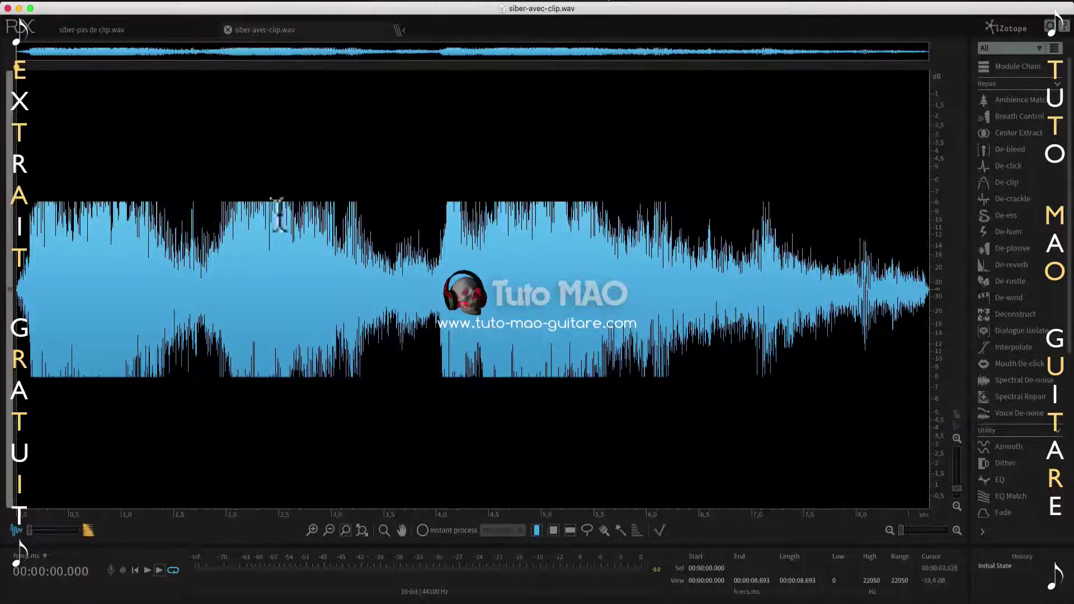
scroll(484, 307, up, 6)
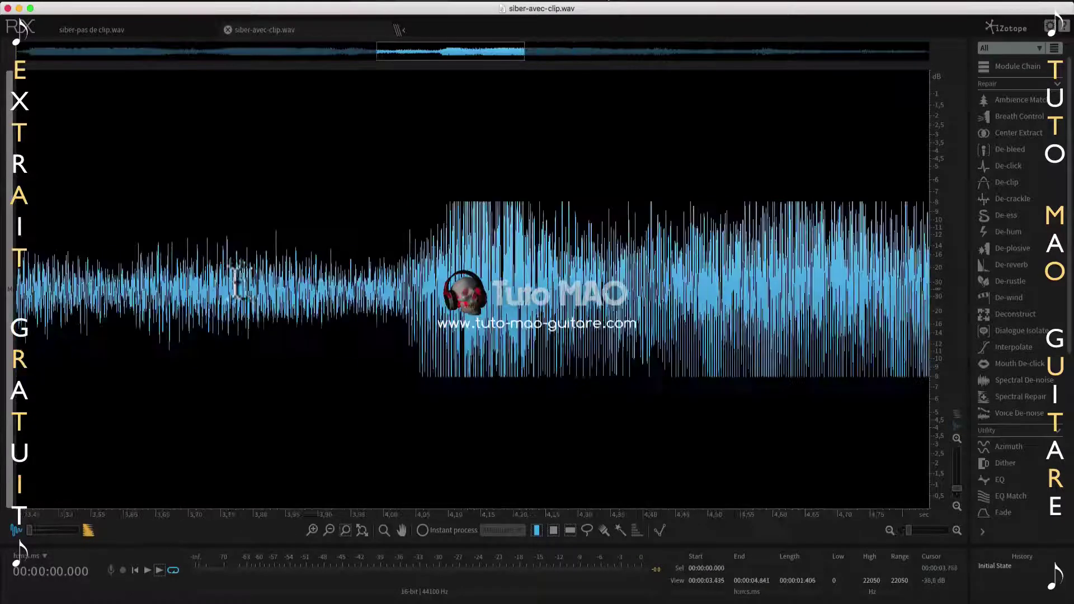
scroll(441, 321, up, 4)
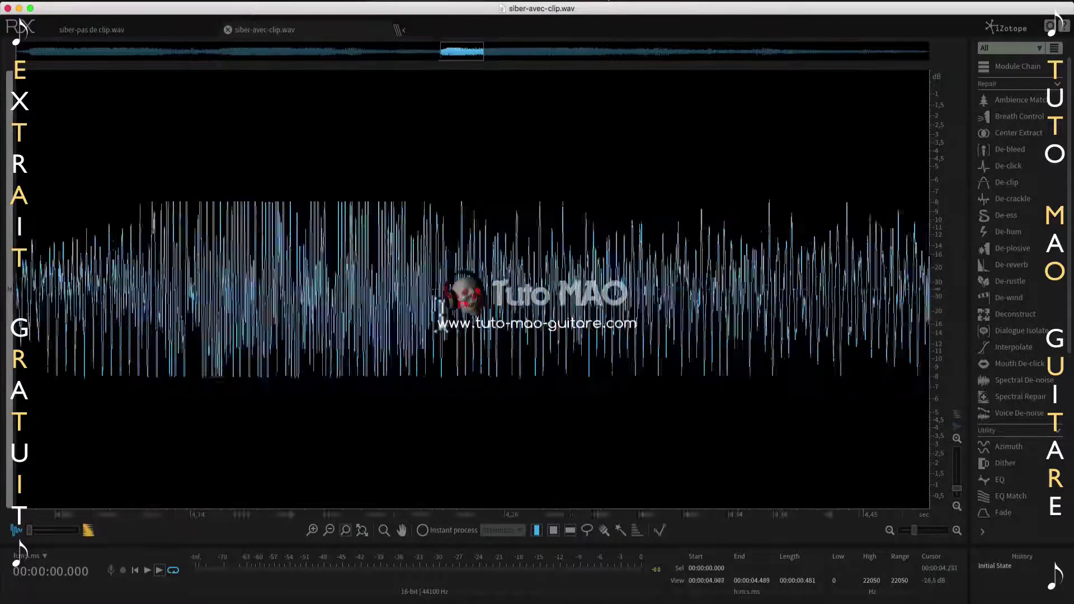
scroll(442, 313, up, 5)
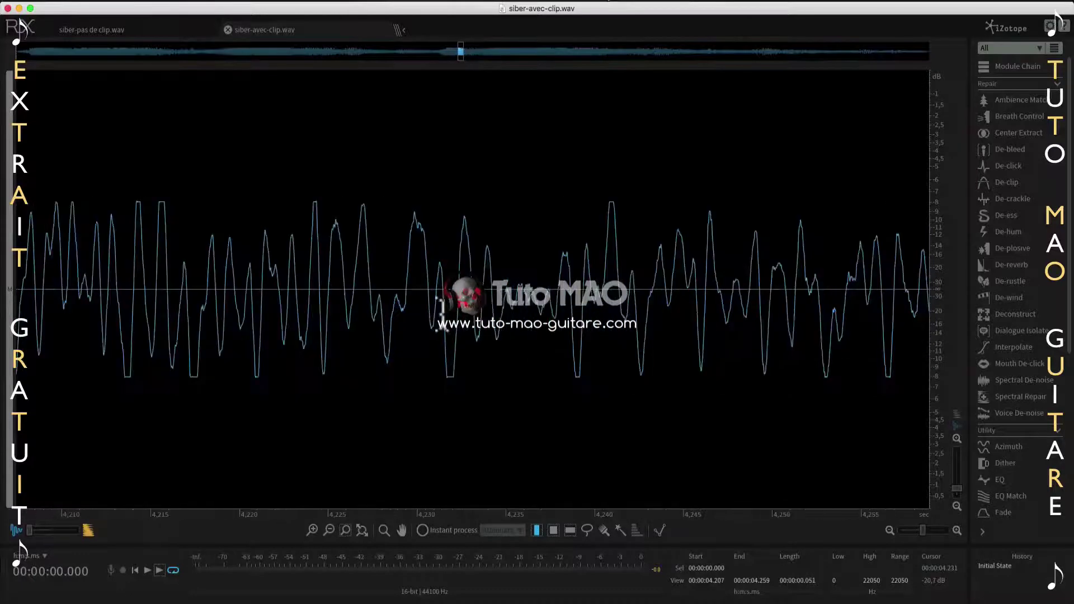
scroll(441, 313, up, 4)
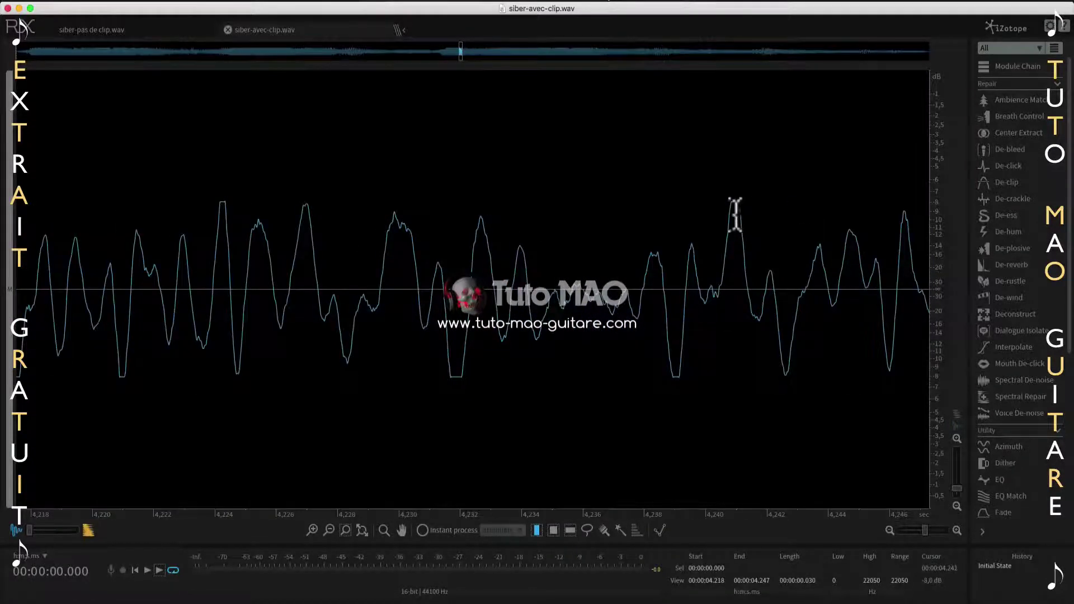
scroll(700, 292, down, 3)
scroll(699, 294, down, 10)
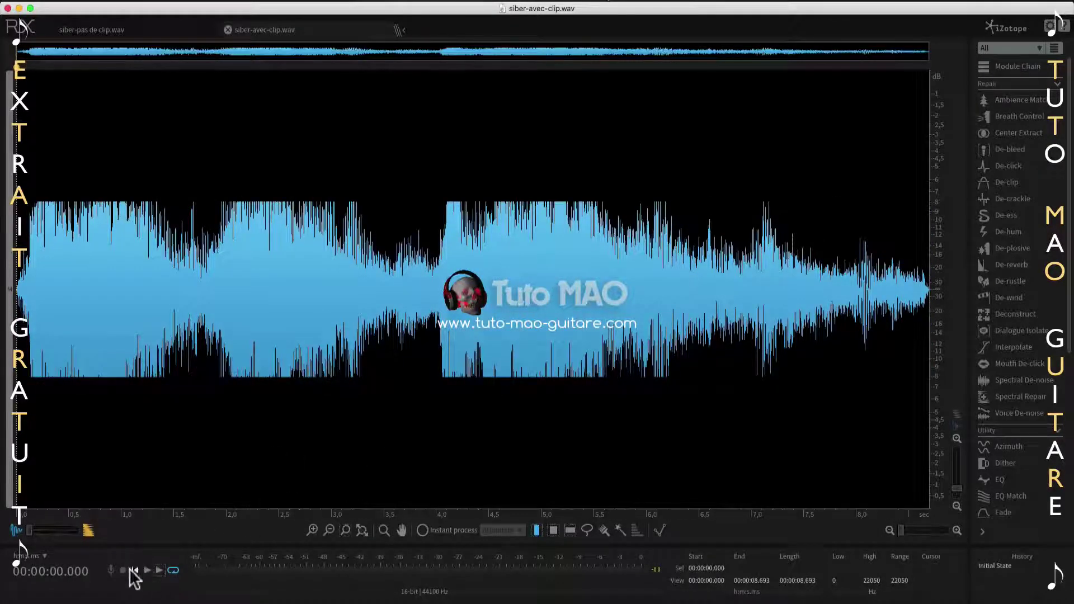
Play siber-avec-clip.wav from the start, stop it, place the playhead at about 3.5 s and select the entire file
click(146, 569)
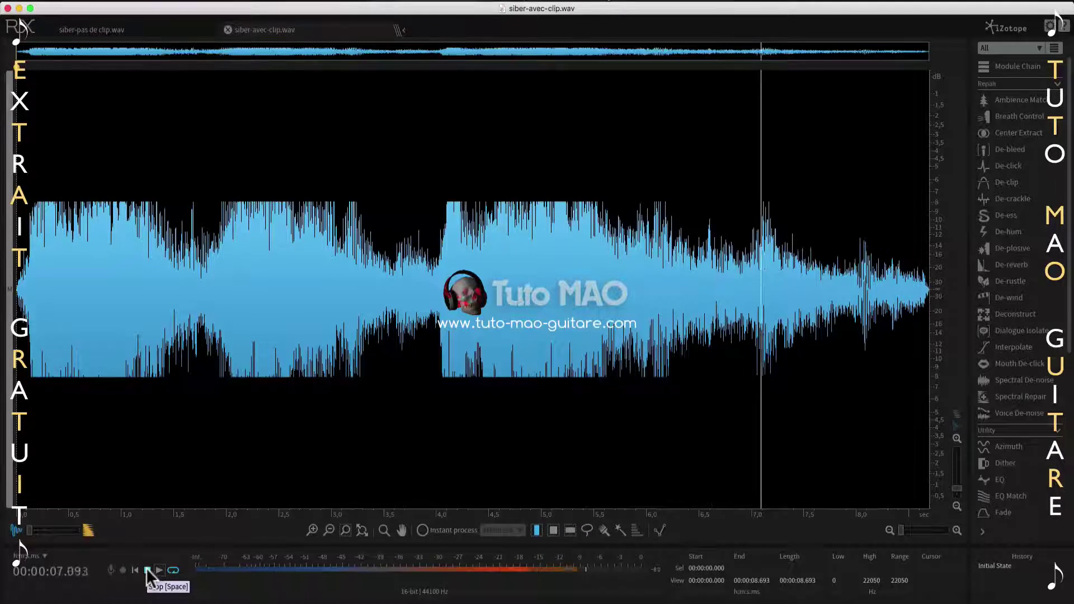
click(147, 569)
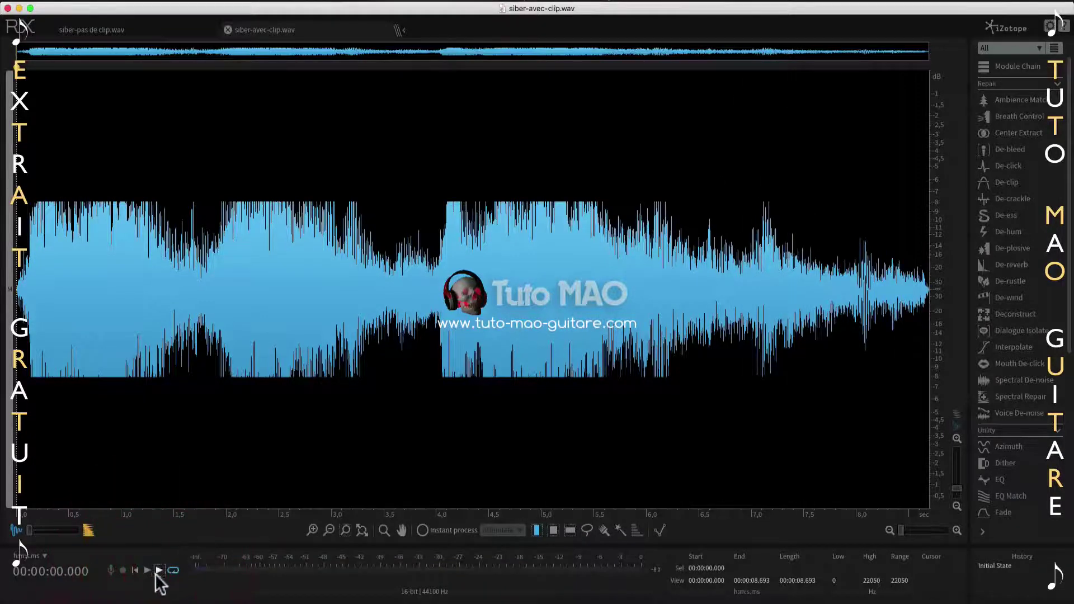
click(384, 347)
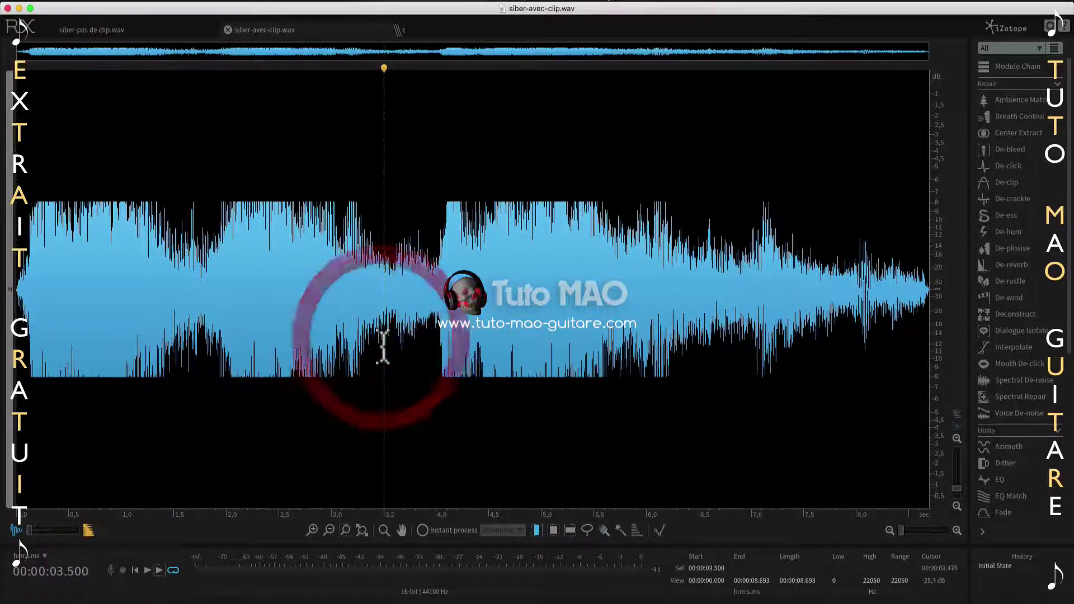
key(super+a)
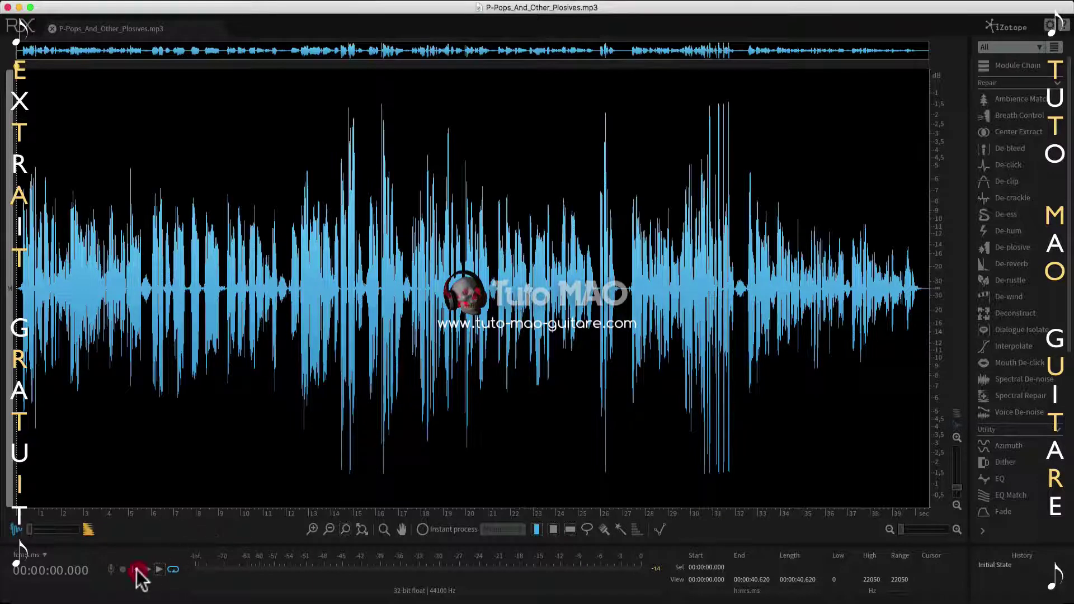
Listen to P-Pops_And_Other_Plosives.mp3 from the start and change its display from waveform to full spectrogram
click(158, 568)
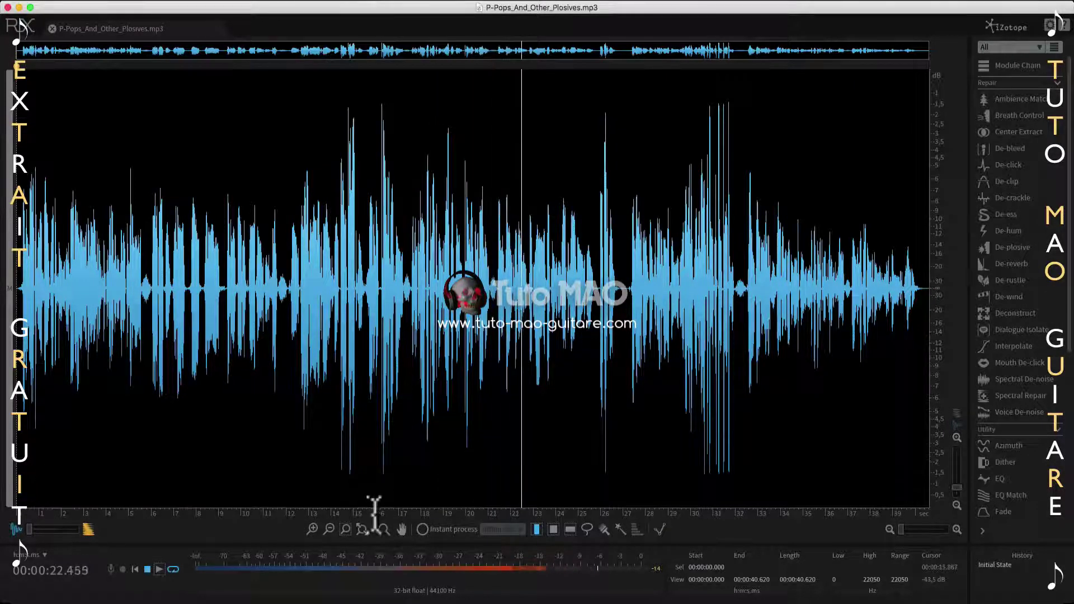
click(148, 570)
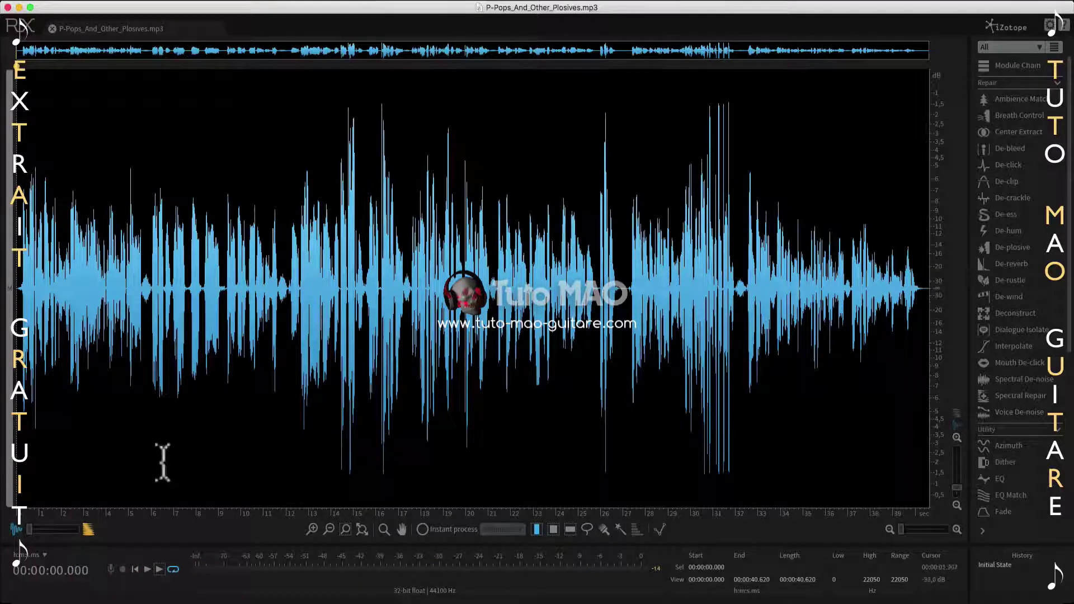
click(30, 538)
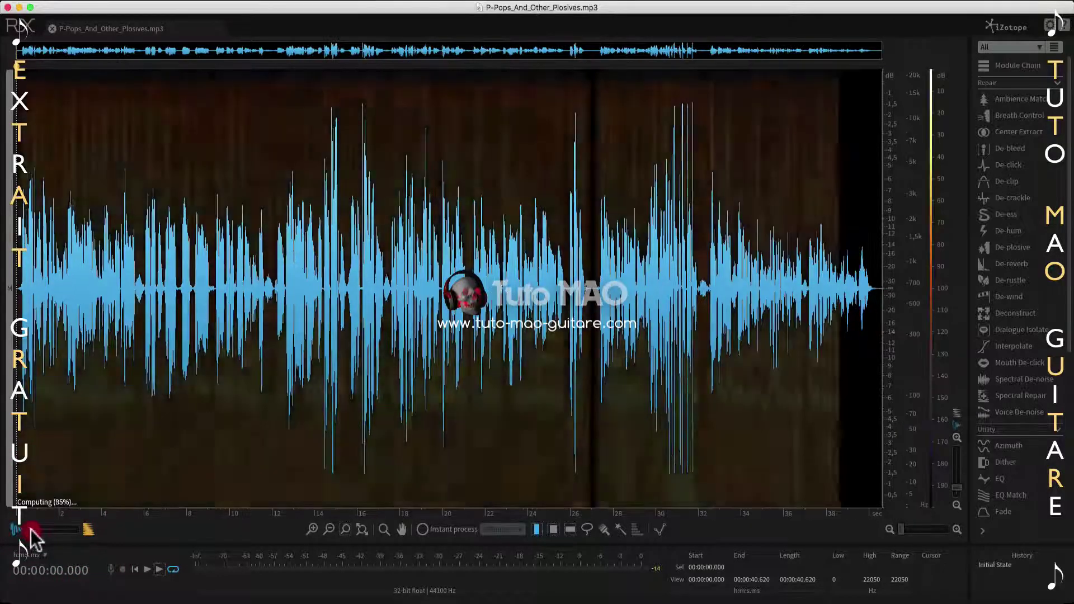
drag(30, 538, 78, 534)
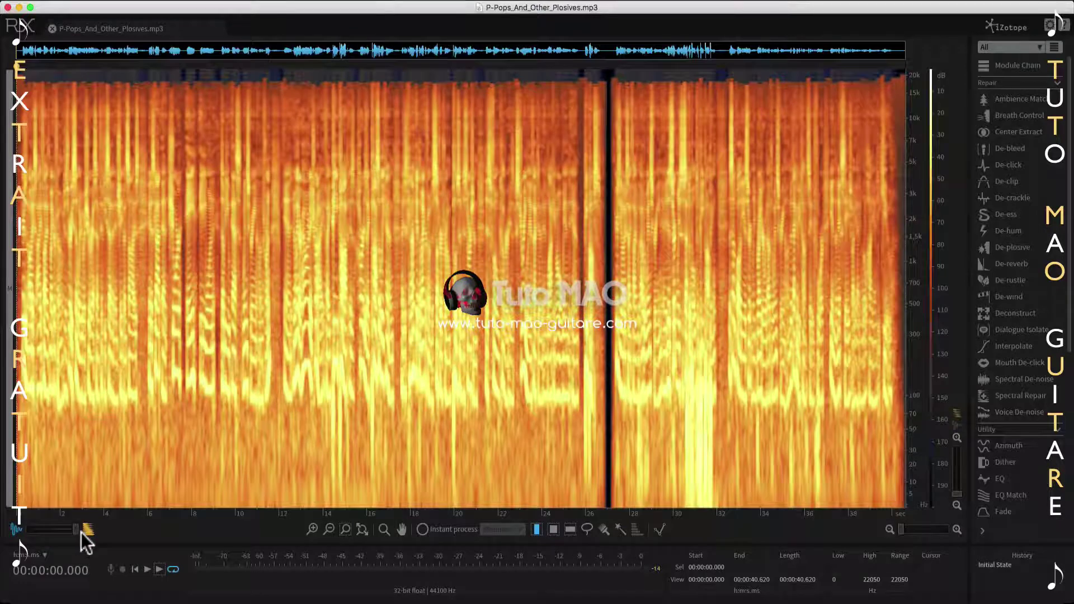
click(82, 532)
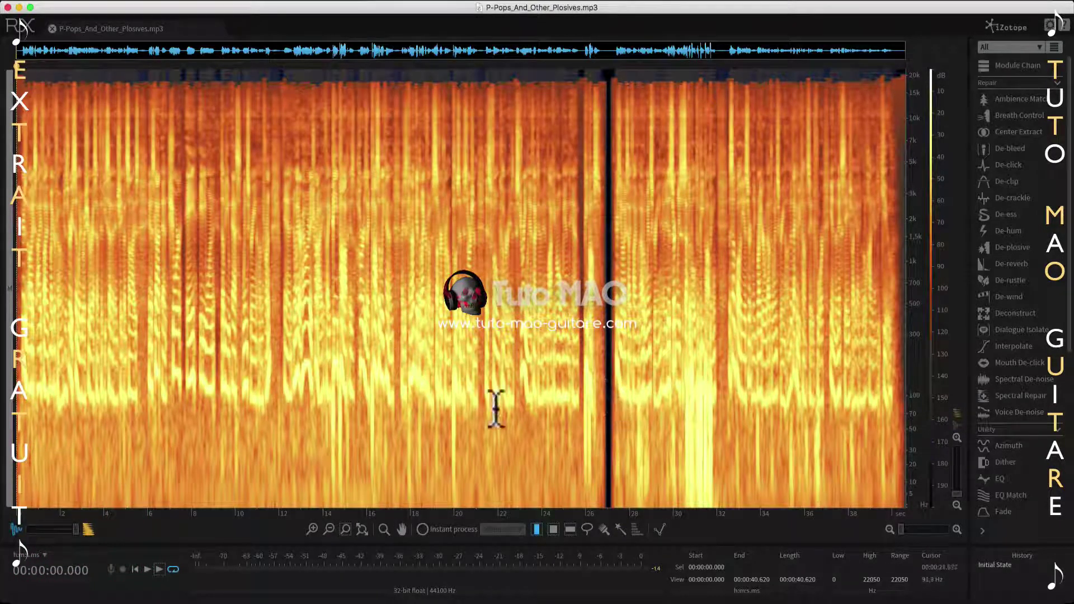
Listen to the plosives from about 30 s in the spectrogram, place the playhead at about 17.2 s and select the entire file
scroll(355, 412, up, 3)
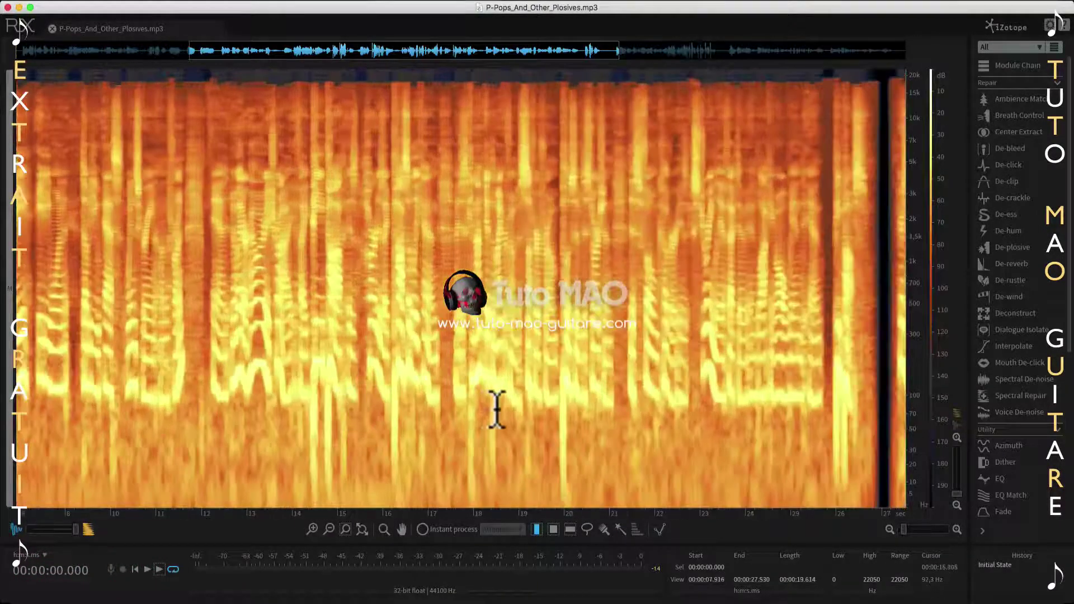
scroll(497, 407, down, 3)
key(space)
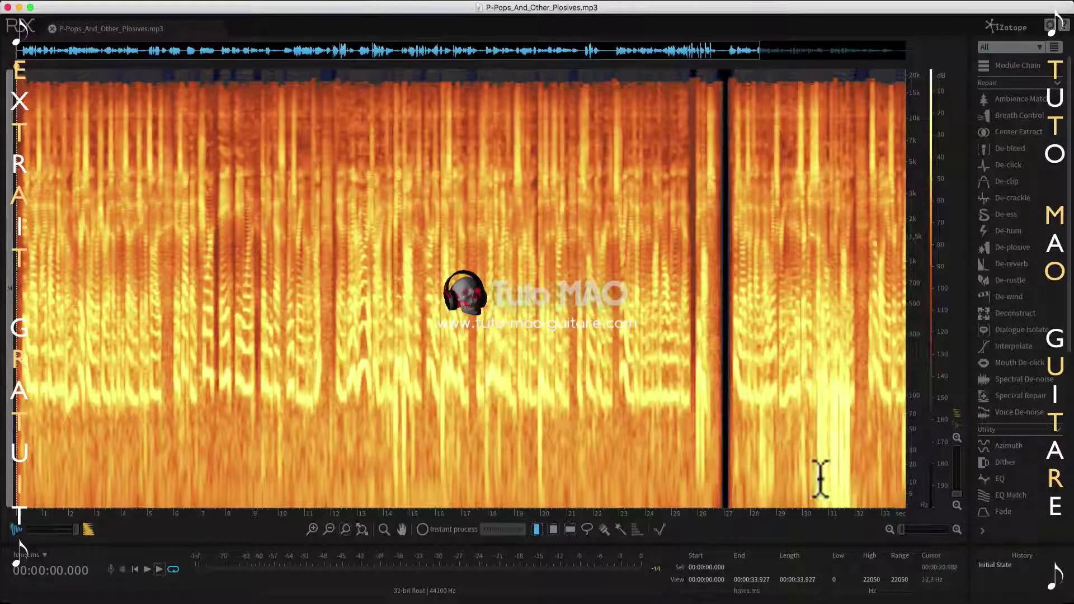
click(803, 104)
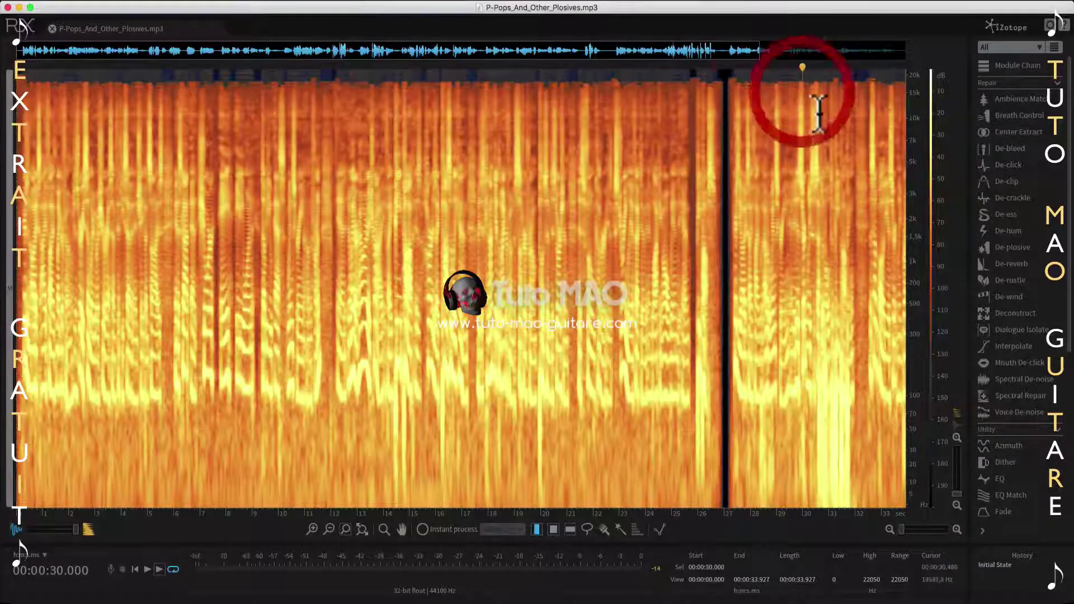
key(space)
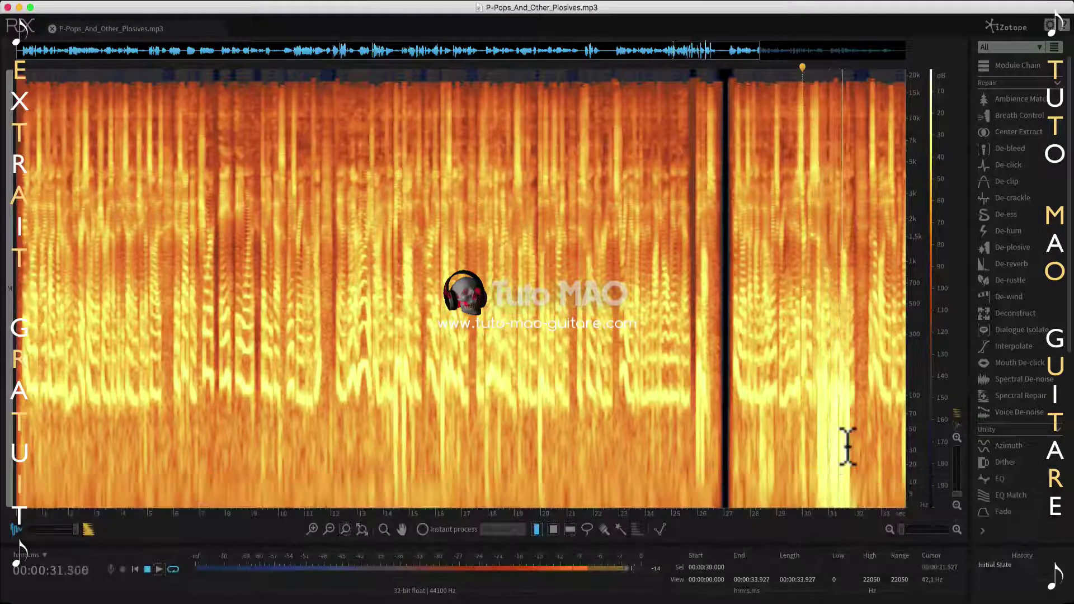
key(space)
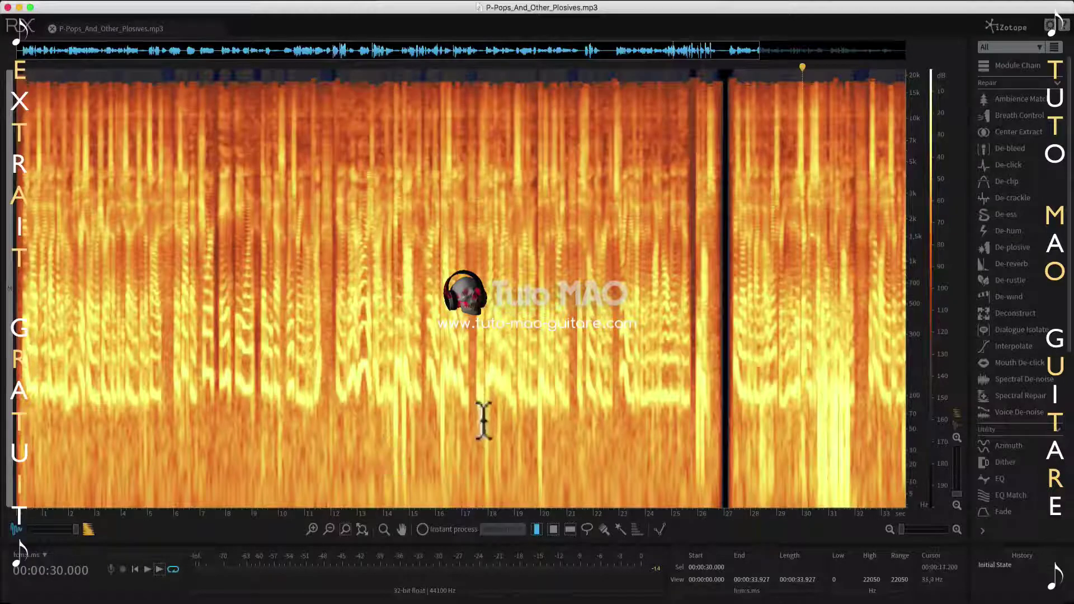
click(474, 327)
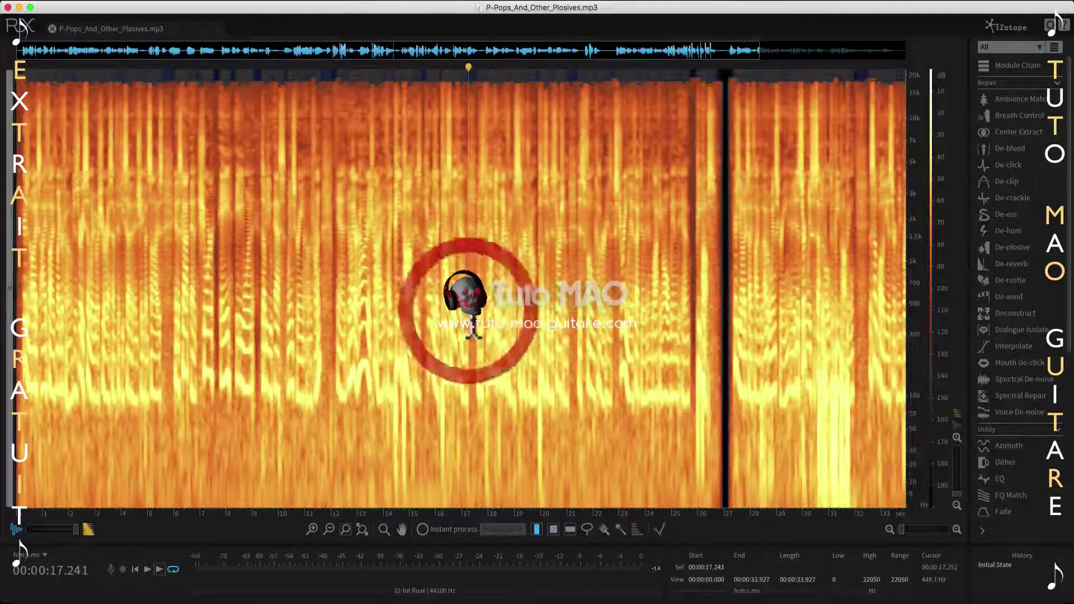
key(super+a)
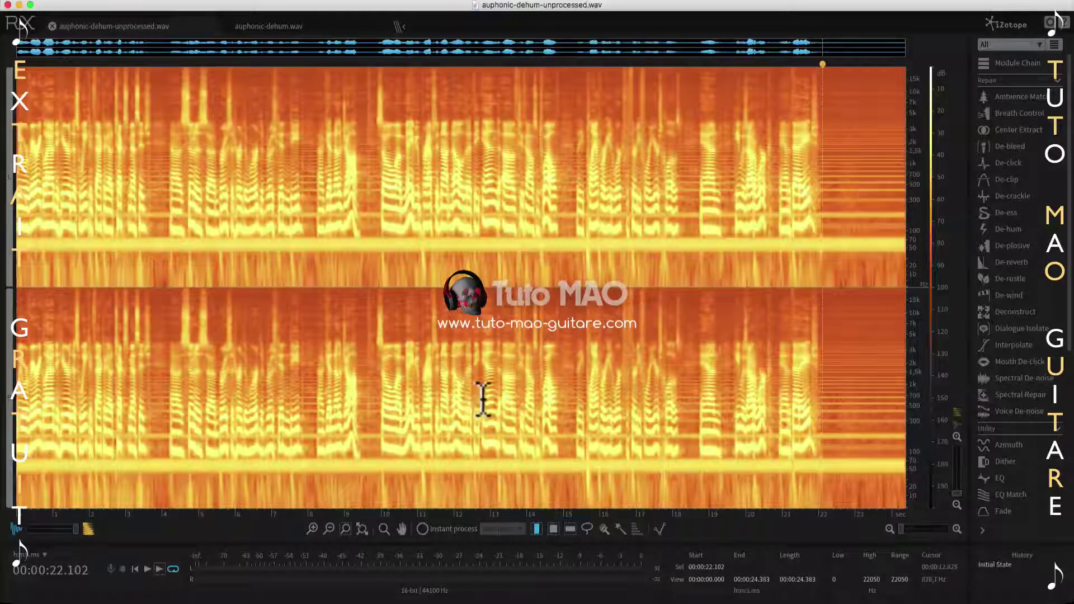
Play auphonic-dehum-unprocessed.wav from the start and select the section after the speech, from about 22.2 s to 24.4 s
click(127, 27)
click(136, 568)
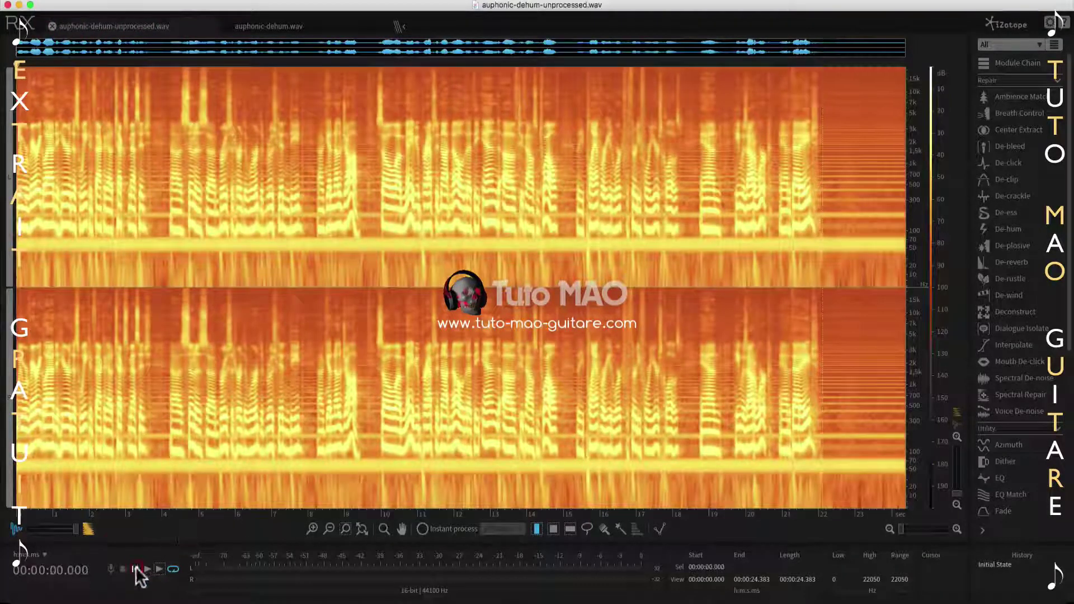
click(158, 568)
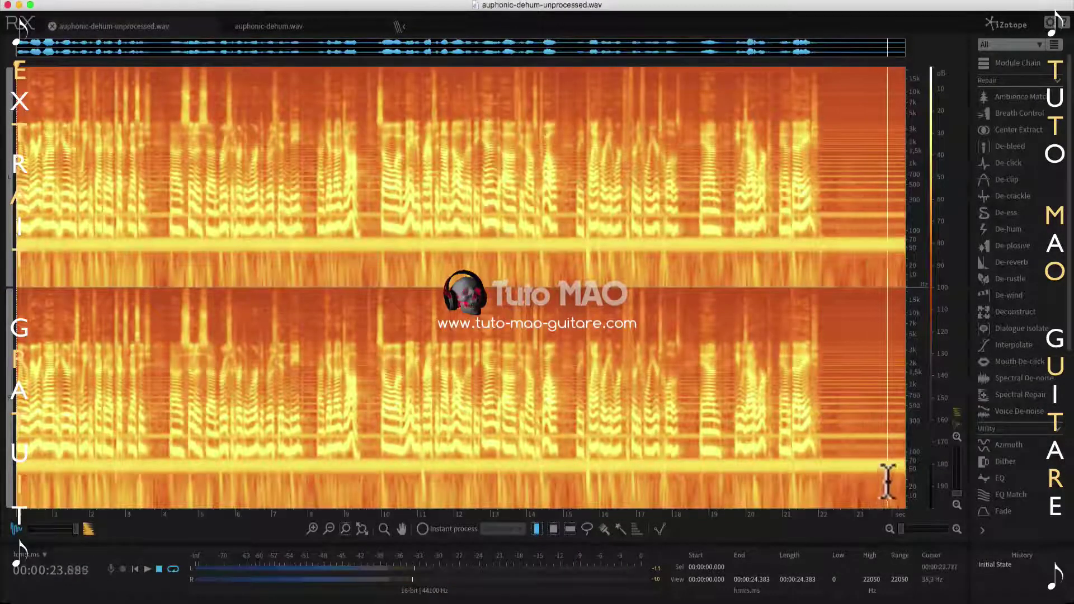
drag(825, 419, 902, 422)
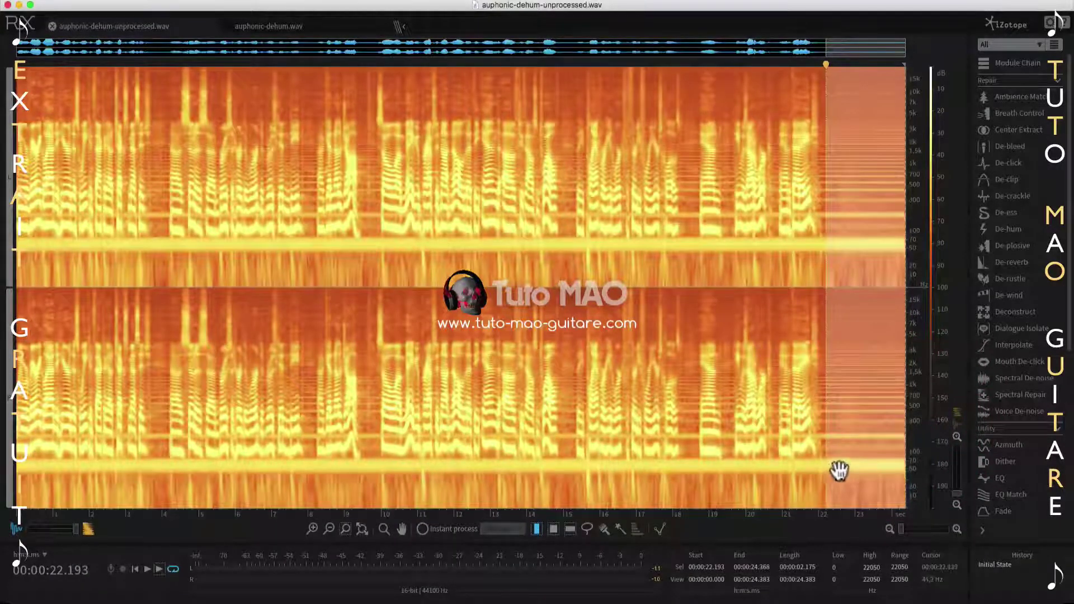
Place the playhead at about 22.9 s and examine the low-frequency hum lines in the section after the speech
click(850, 465)
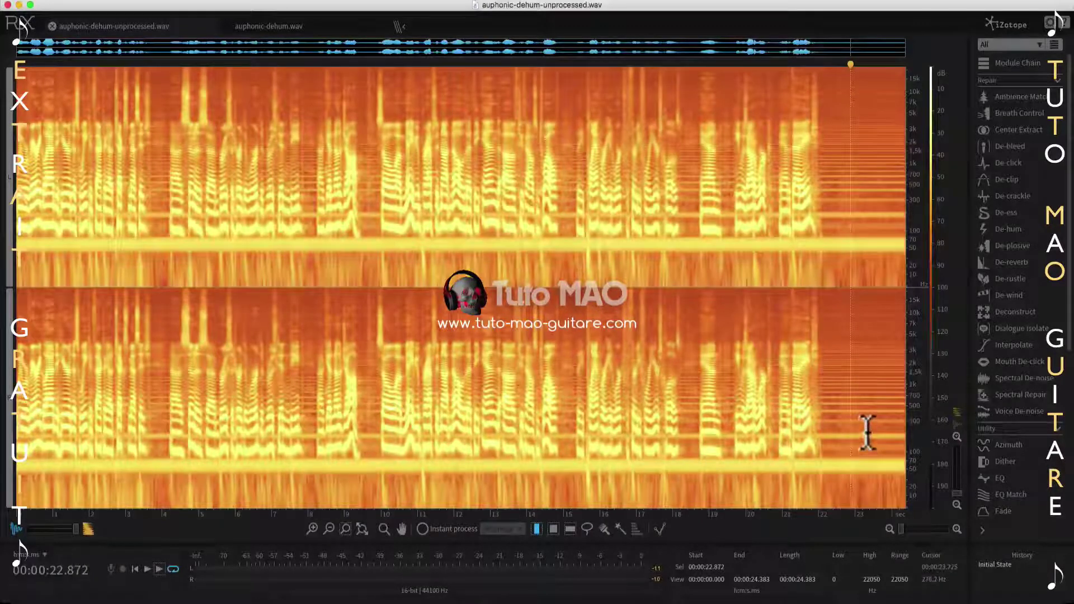
scroll(869, 463, up, 2)
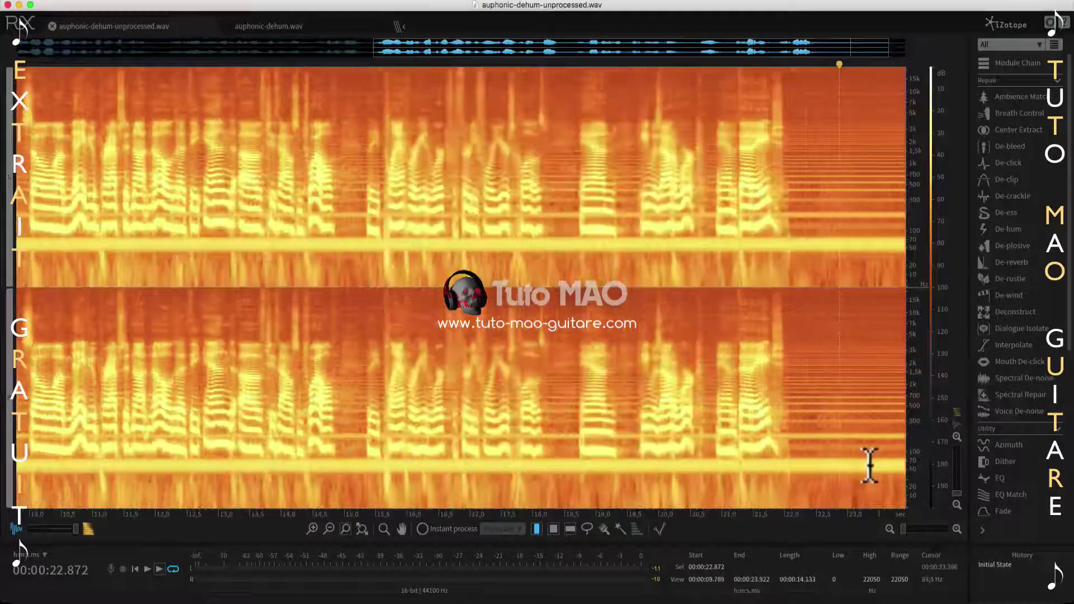
scroll(870, 463, up, 3)
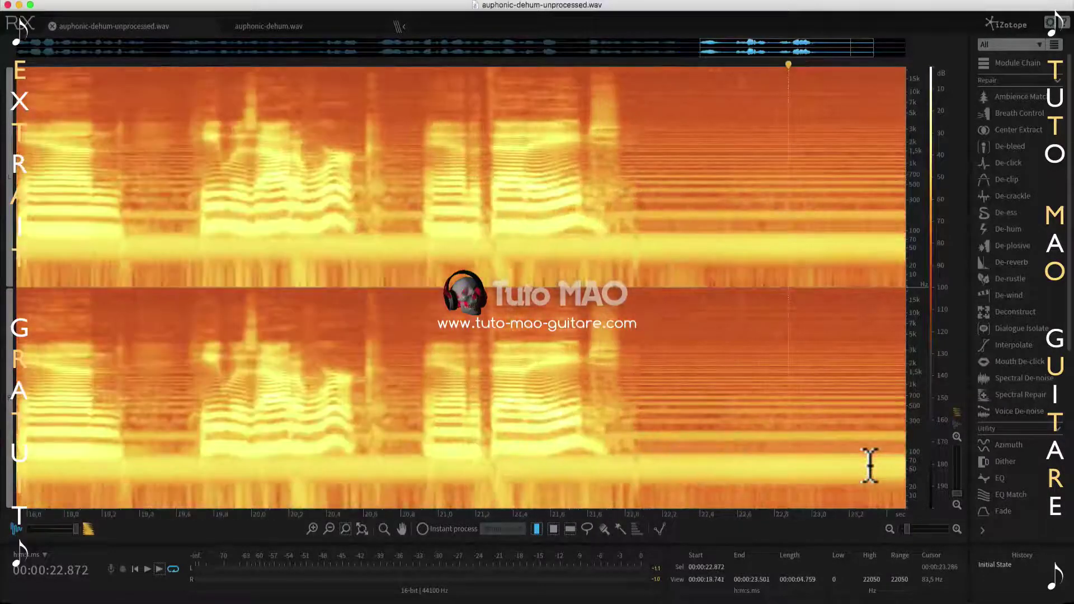
scroll(869, 464, up, 5)
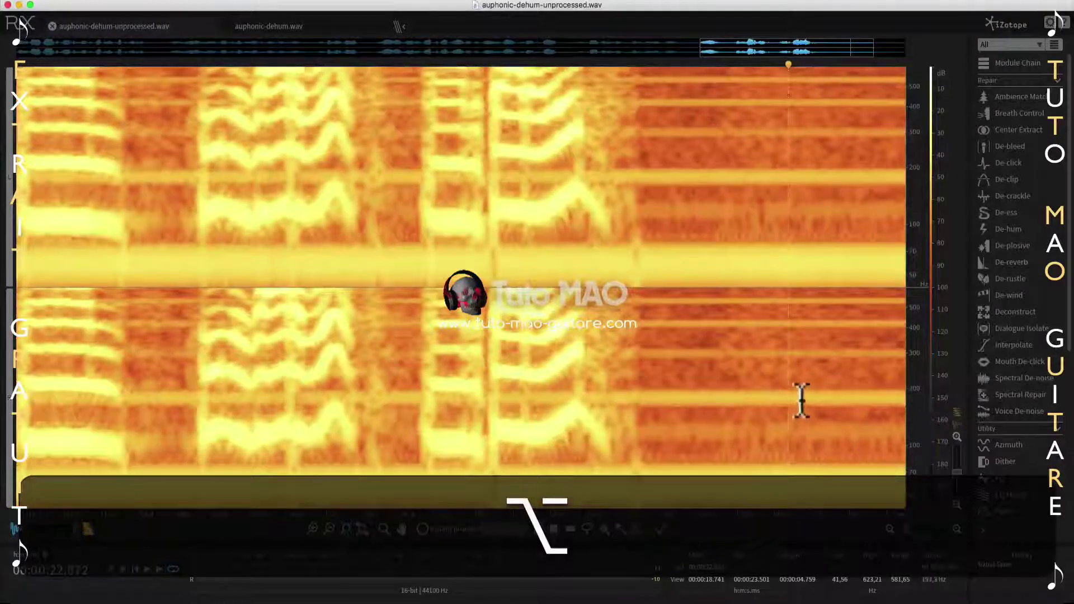
Examine the hum peaks of the section from about 22.3 s to 23.4 s in an enlarged Spectrum Analyzer and close it
scroll(1022, 513, down, 6)
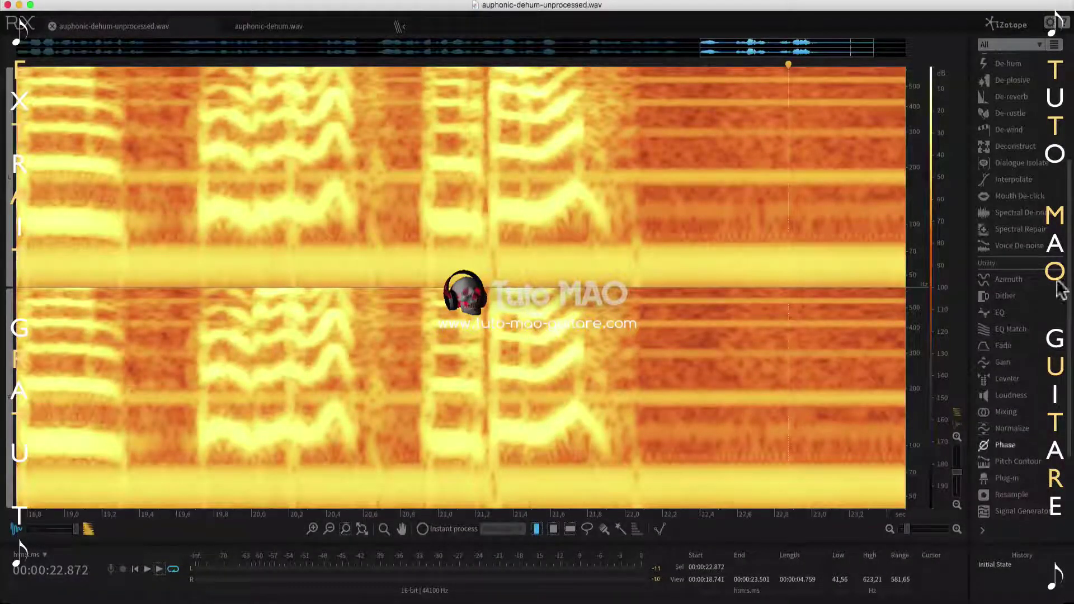
scroll(1022, 522, down, 3)
click(1013, 496)
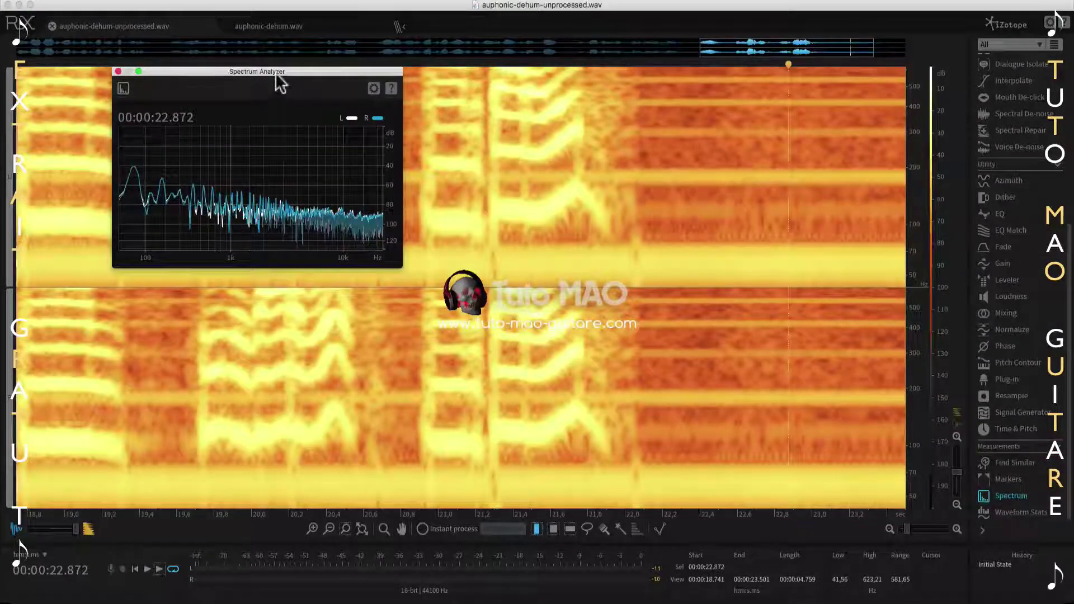
drag(277, 78, 479, 149)
drag(686, 381, 879, 395)
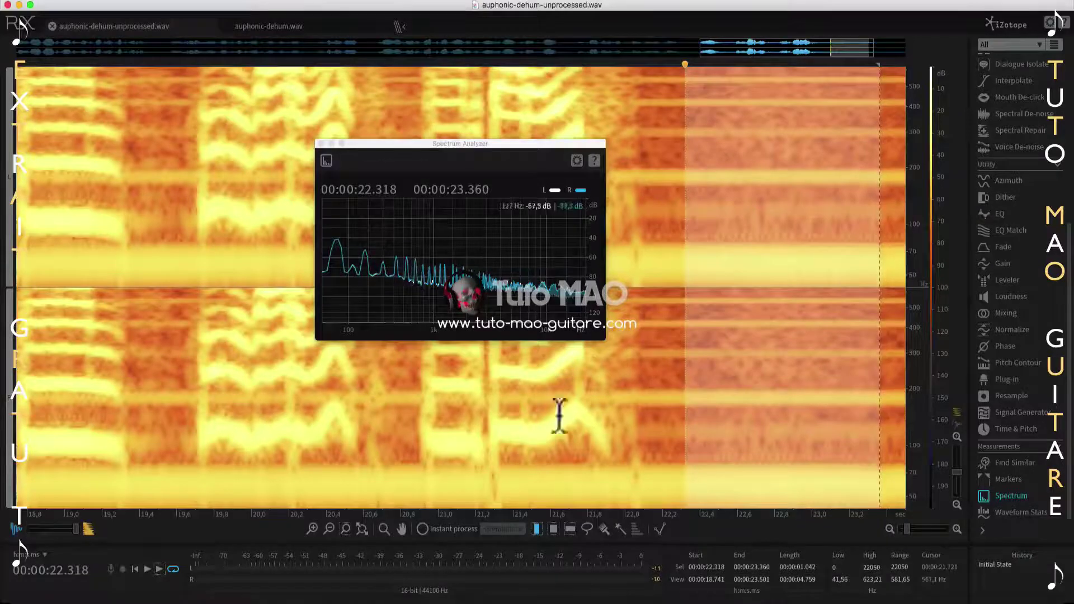
drag(607, 337, 762, 466)
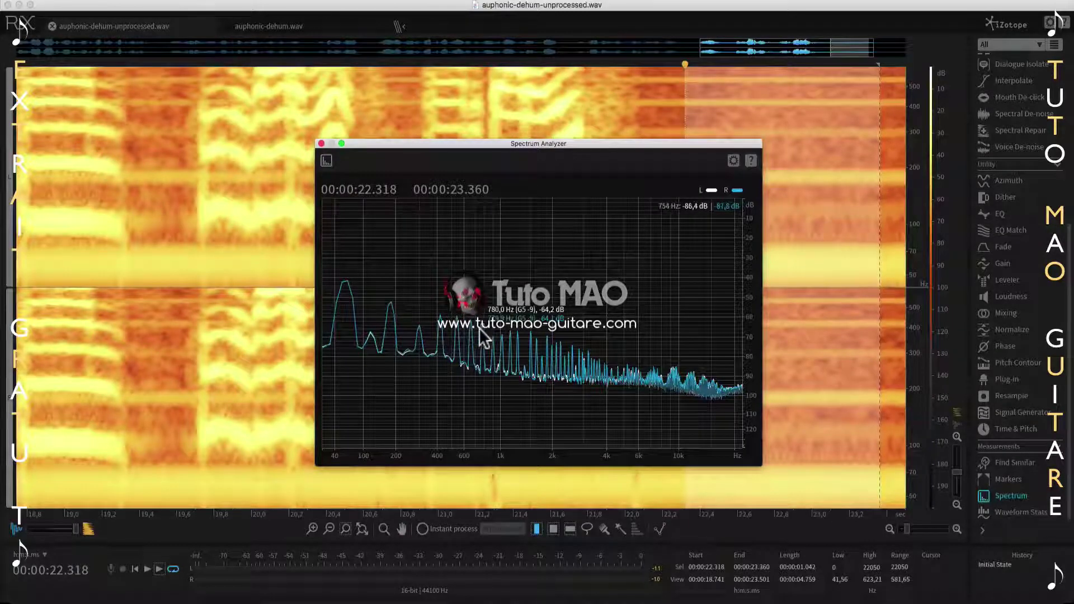
click(321, 143)
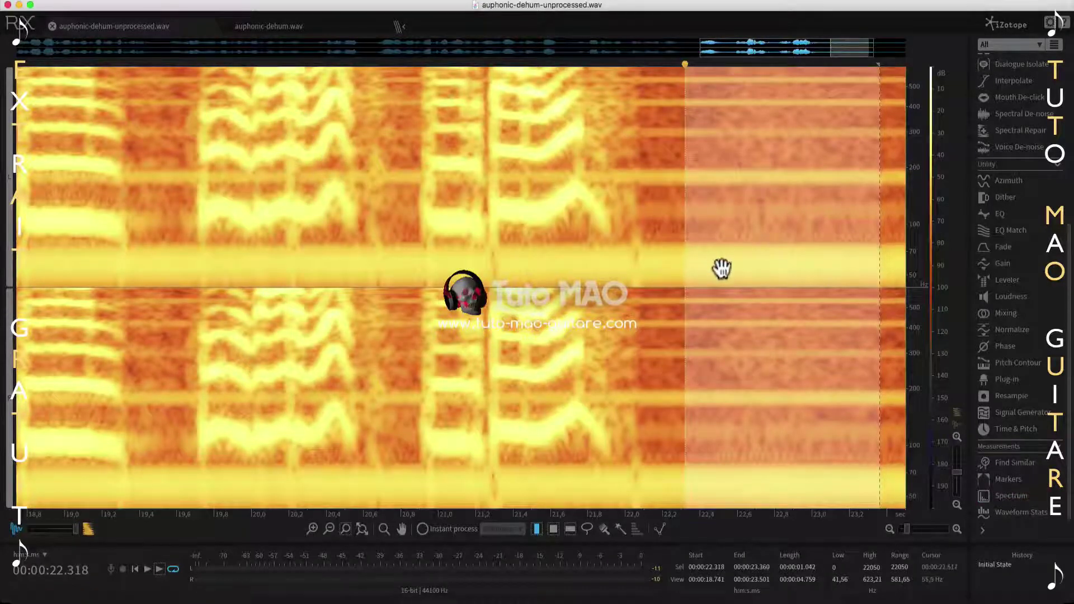
scroll(1034, 300, up, 5)
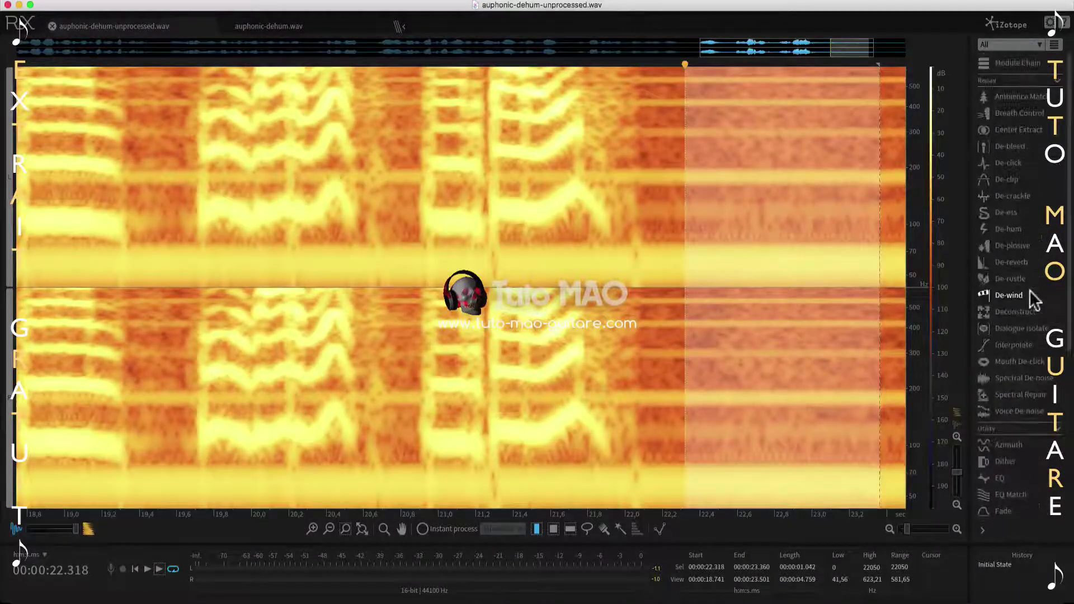
Play auphonic-dehum.wav from the start and examine its spectrogram more closely between about 6 s and 16 s
click(291, 27)
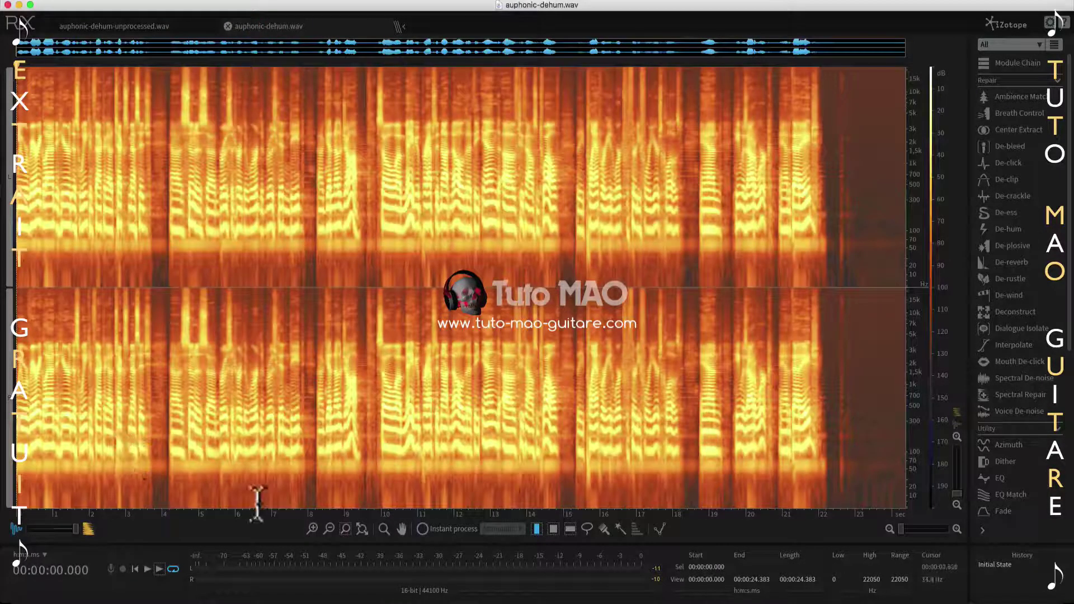
key(space)
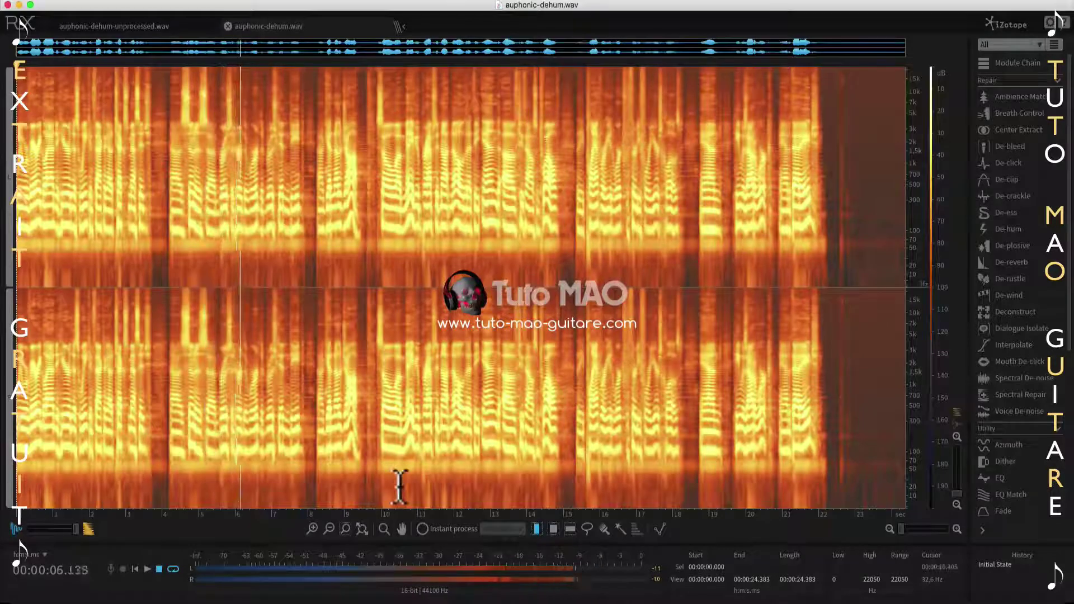
scroll(398, 480, up, 3)
scroll(397, 480, up, 2)
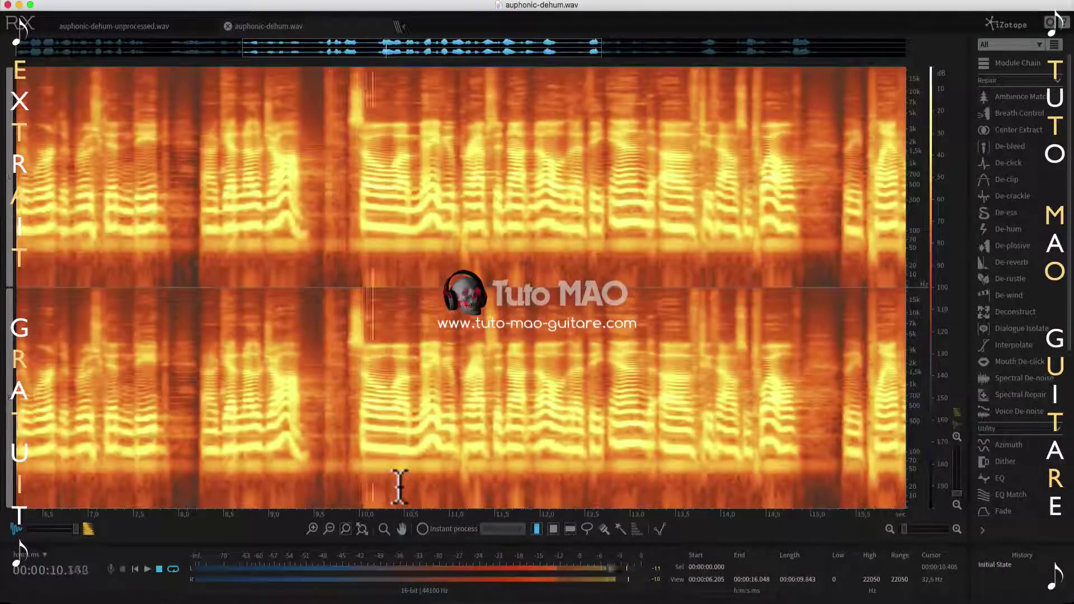
scroll(399, 486, down, 4)
scroll(398, 486, down, 2)
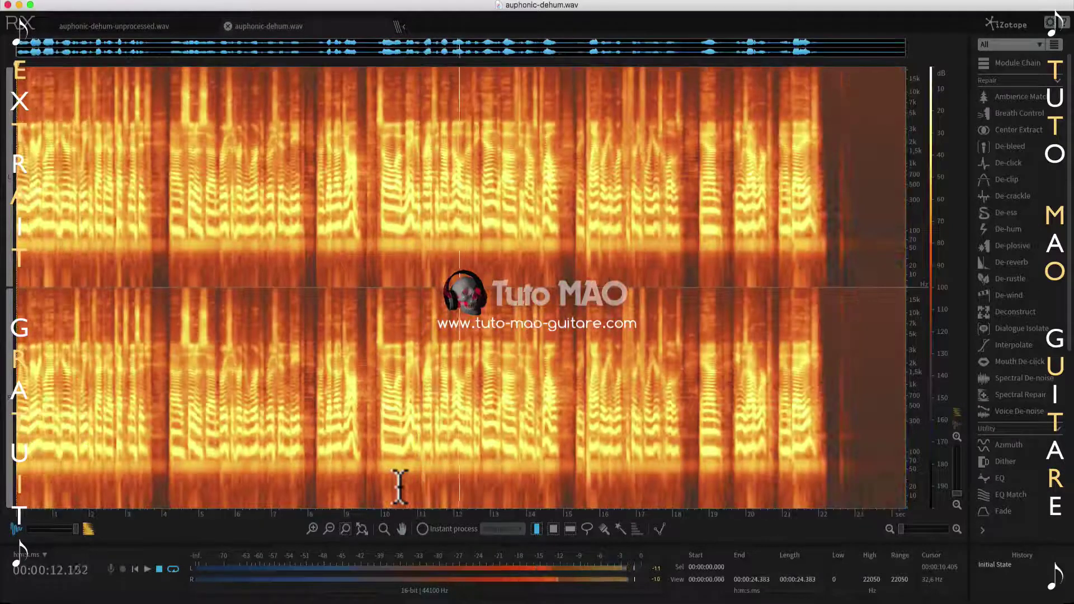
Inspect the low frequencies and the second half of the dehummed file as it plays, and stop playback near the end
key(alt)
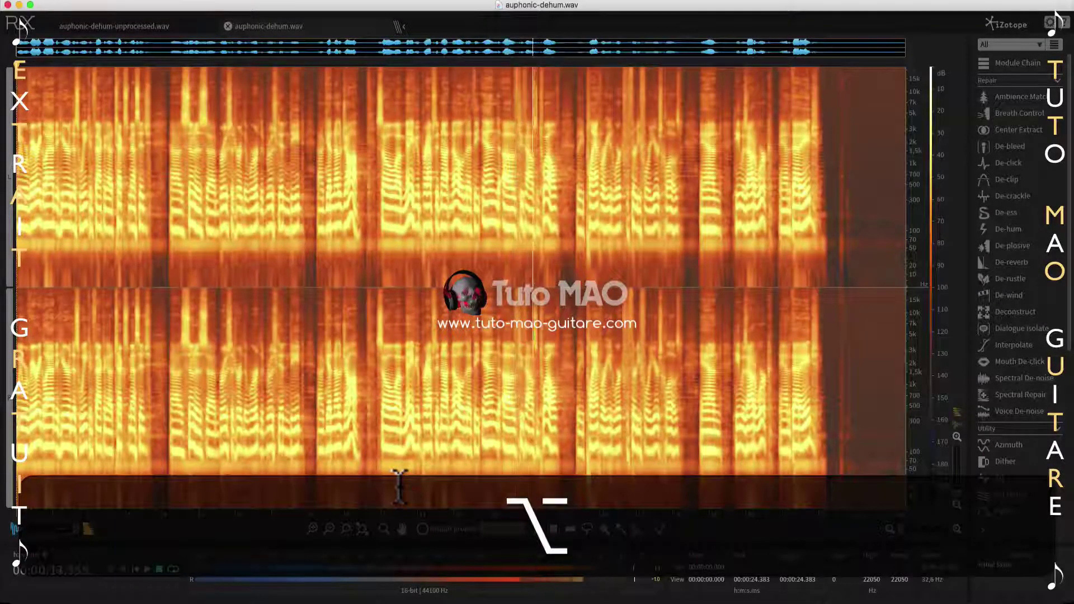
scroll(399, 485, up, 3)
scroll(399, 486, up, 3)
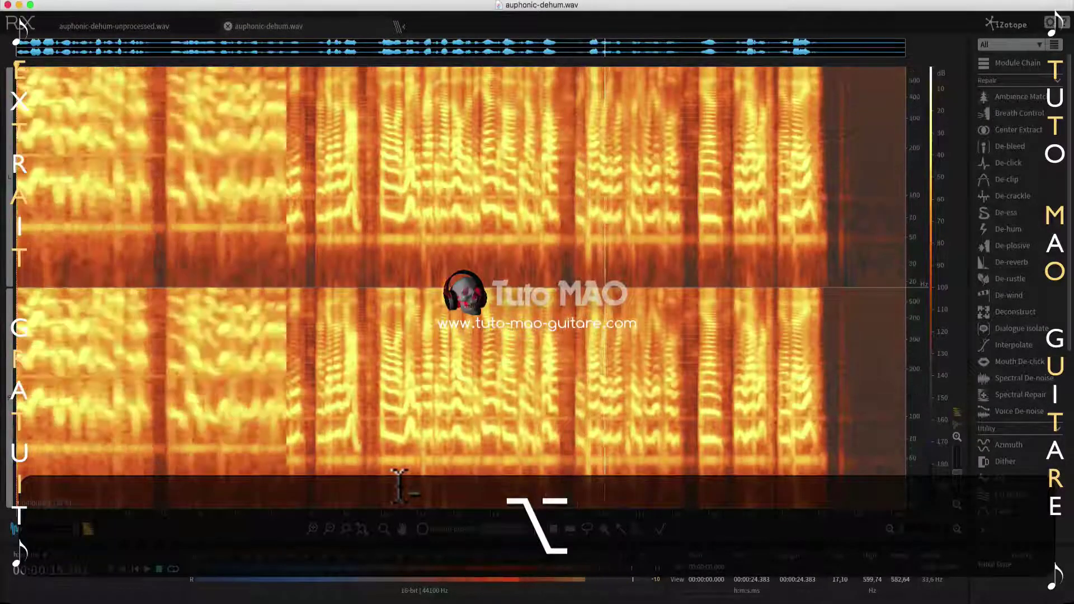
scroll(399, 486, down, 6)
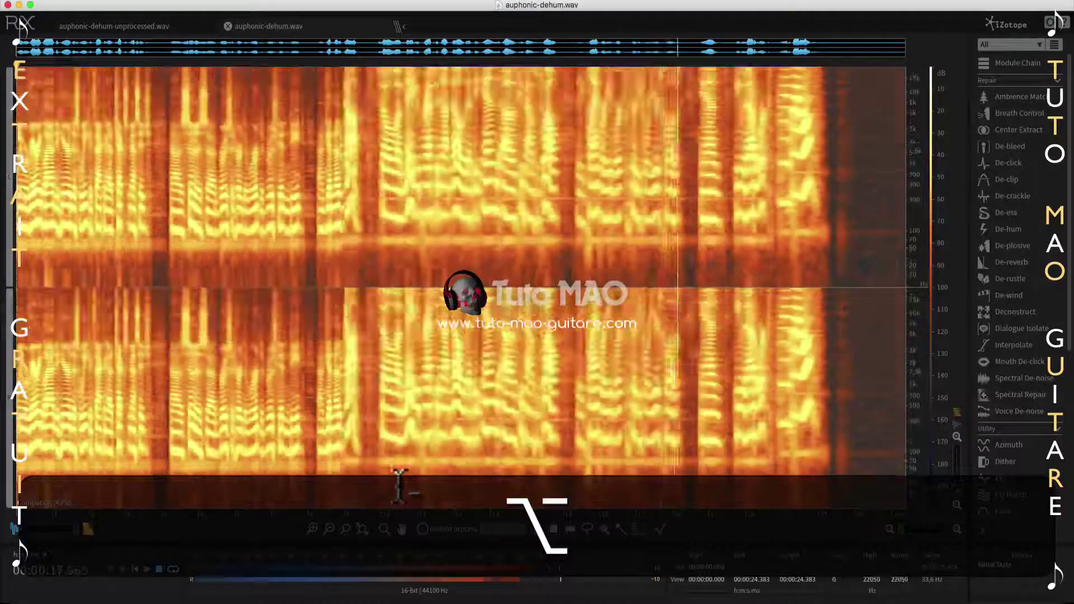
scroll(464, 478, up, 3)
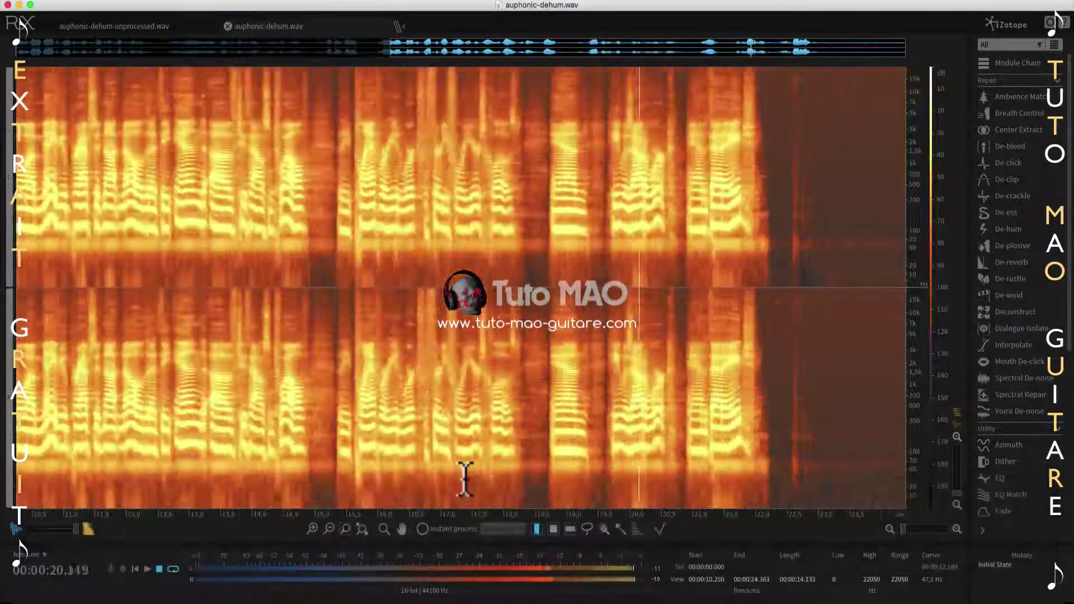
scroll(464, 479, down, 3)
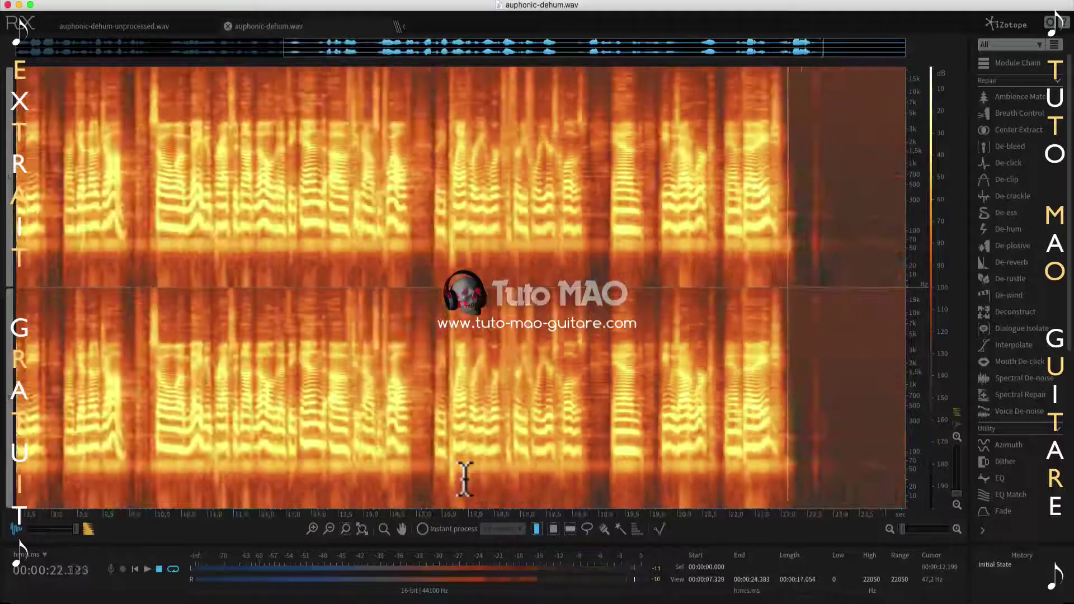
key(space)
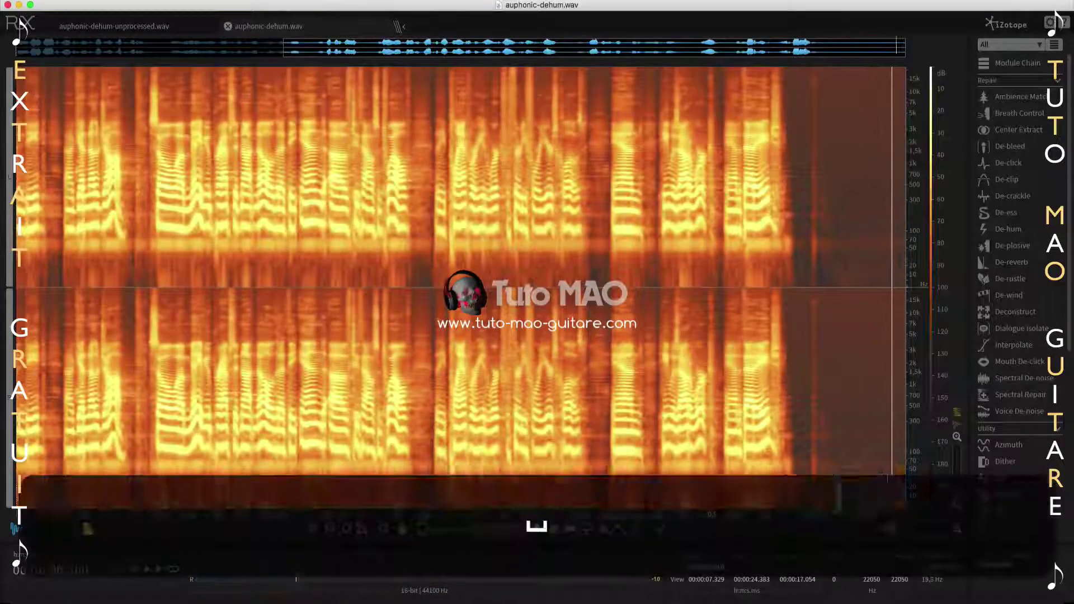
Apply De-hum with a free base frequency of 59.99 Hz and 8 harmonics to auphonic-dehum-unprocessed.wav from about 3.2 s to 5.2 s
click(165, 28)
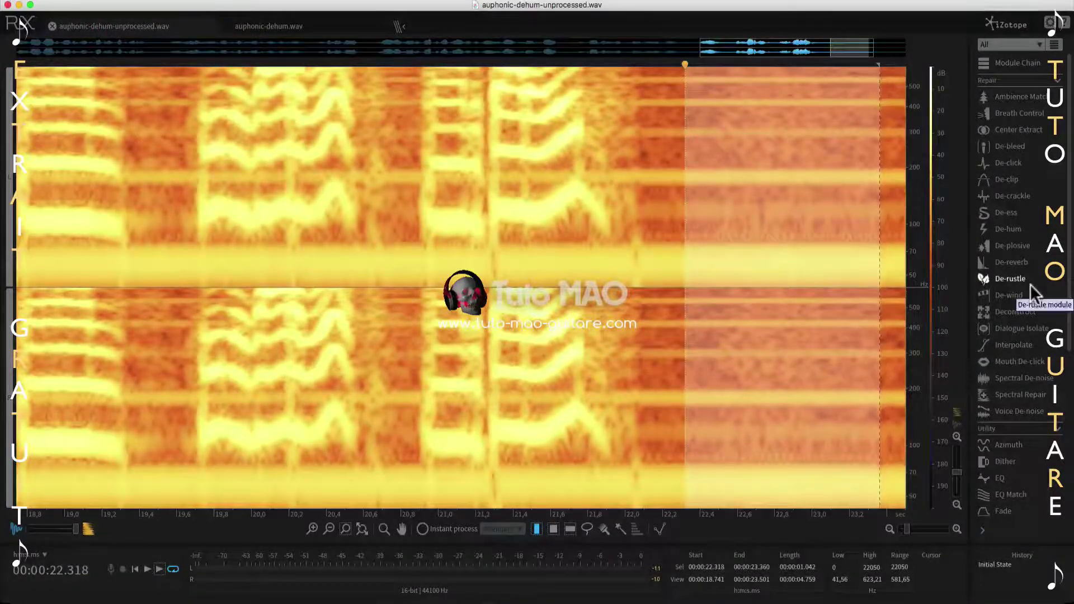
click(1011, 230)
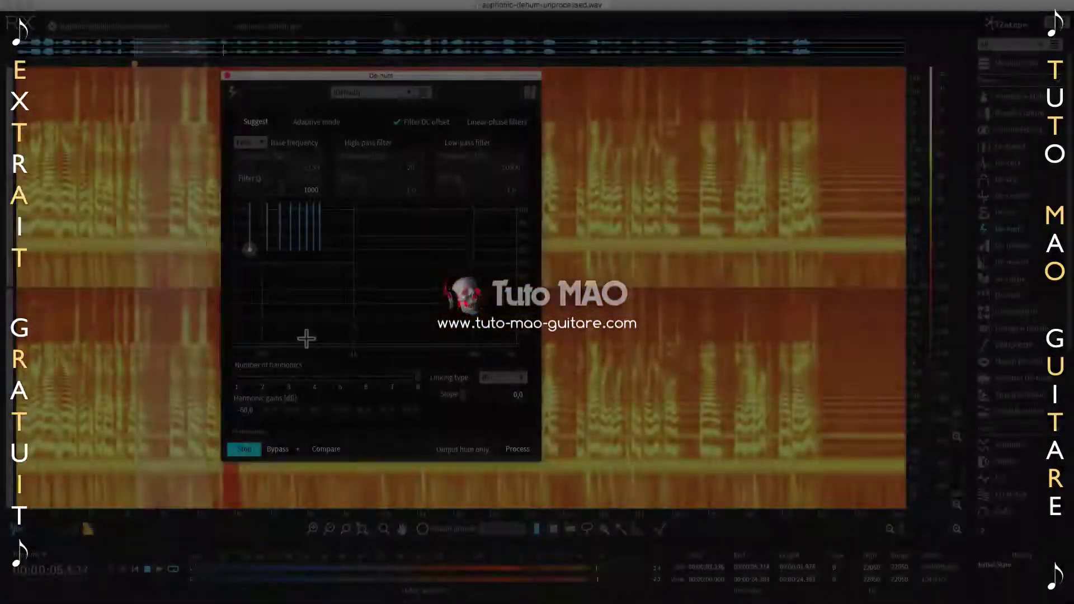
key(space)
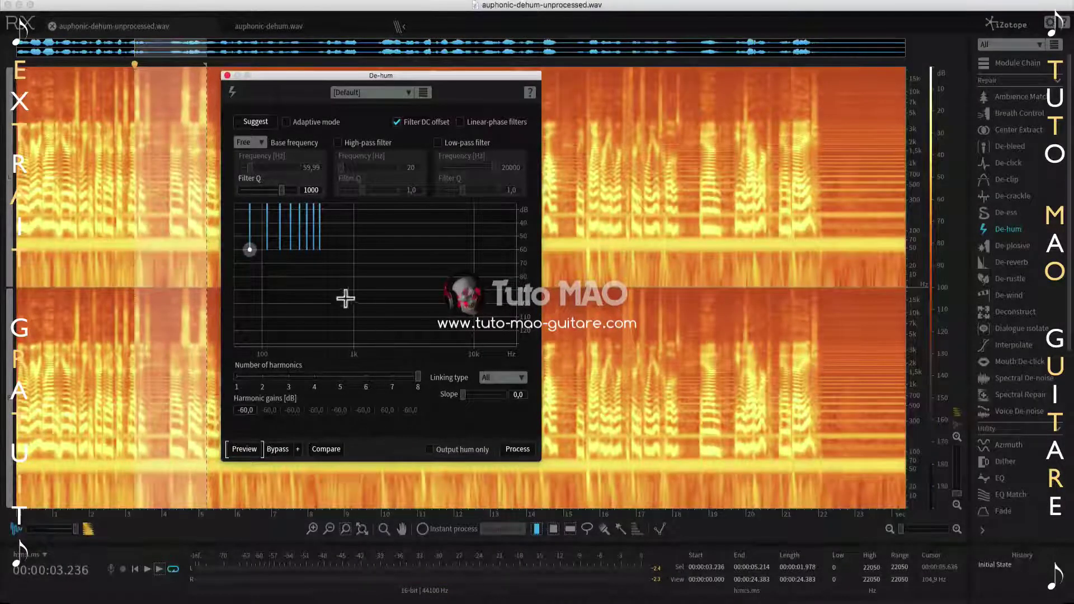
click(521, 448)
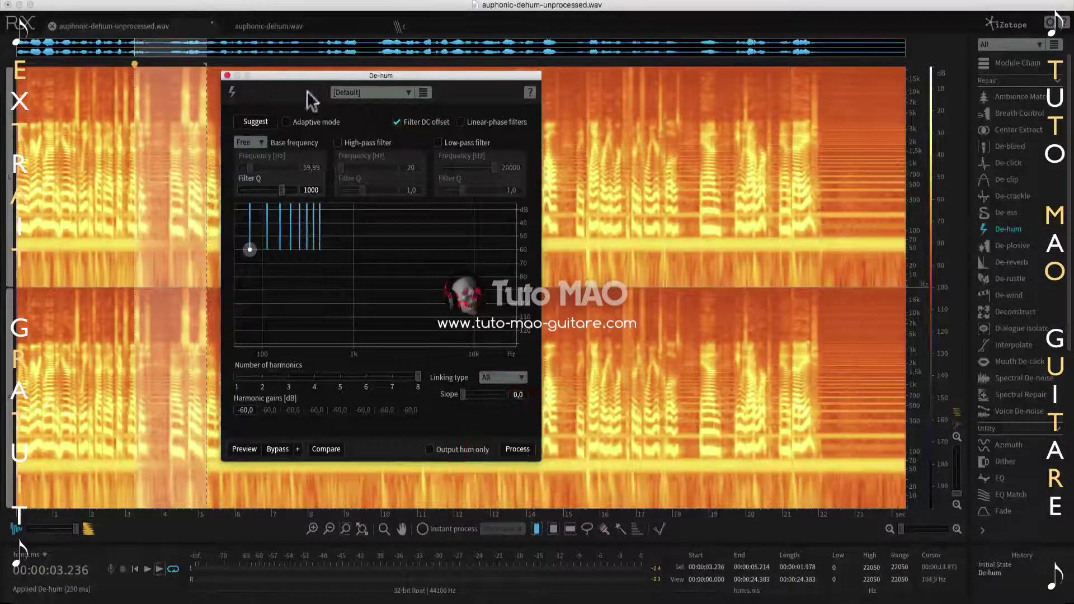
click(227, 75)
Place the playhead at about 1.8 s and listen twice to the transition into the dehummed section
click(82, 307)
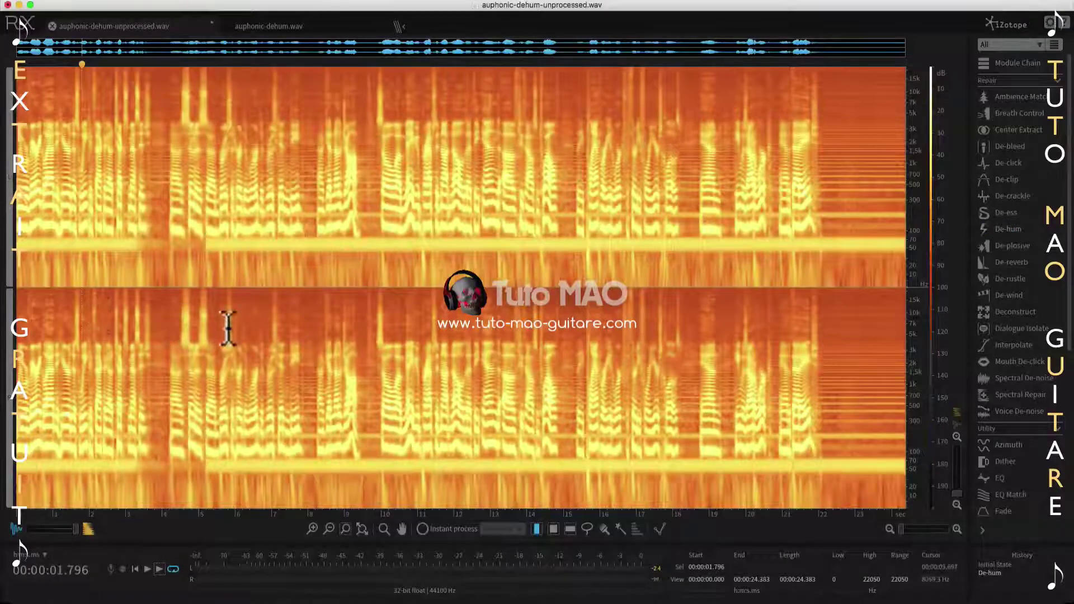
key(space)
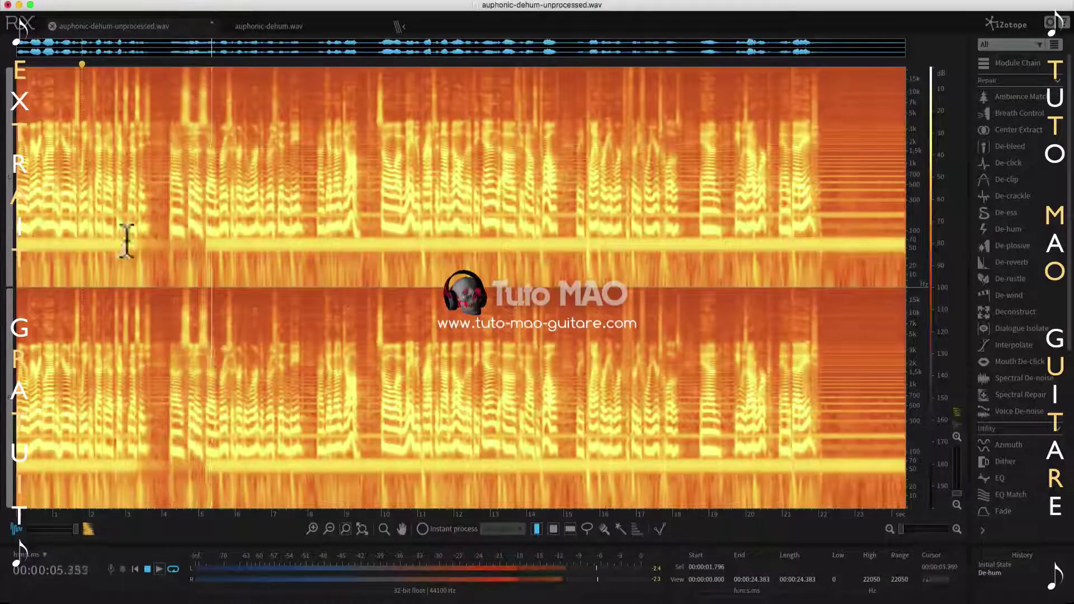
key(space)
key(space)
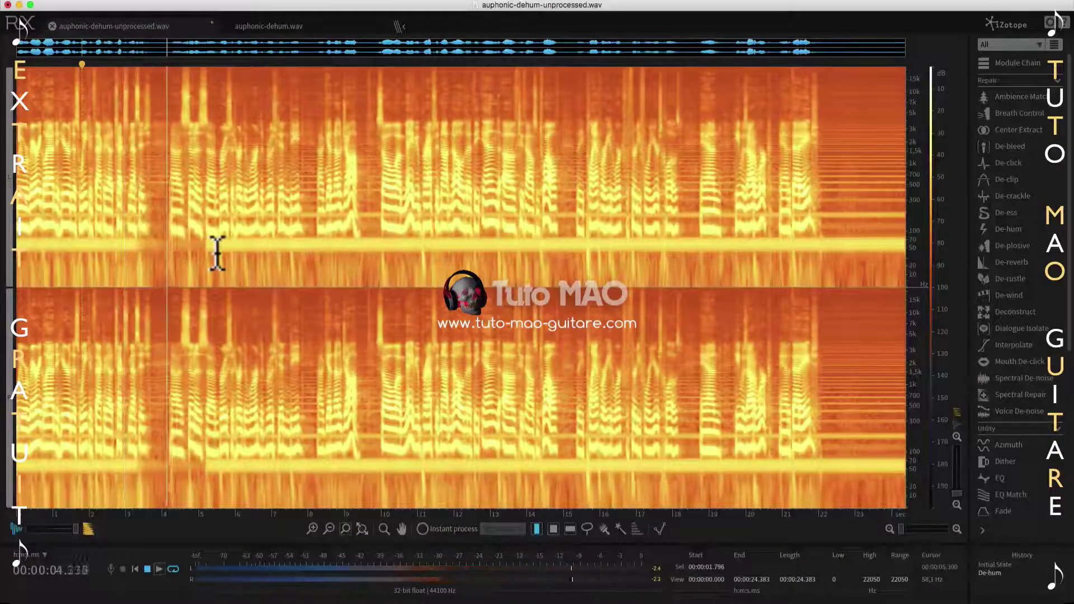
key(space)
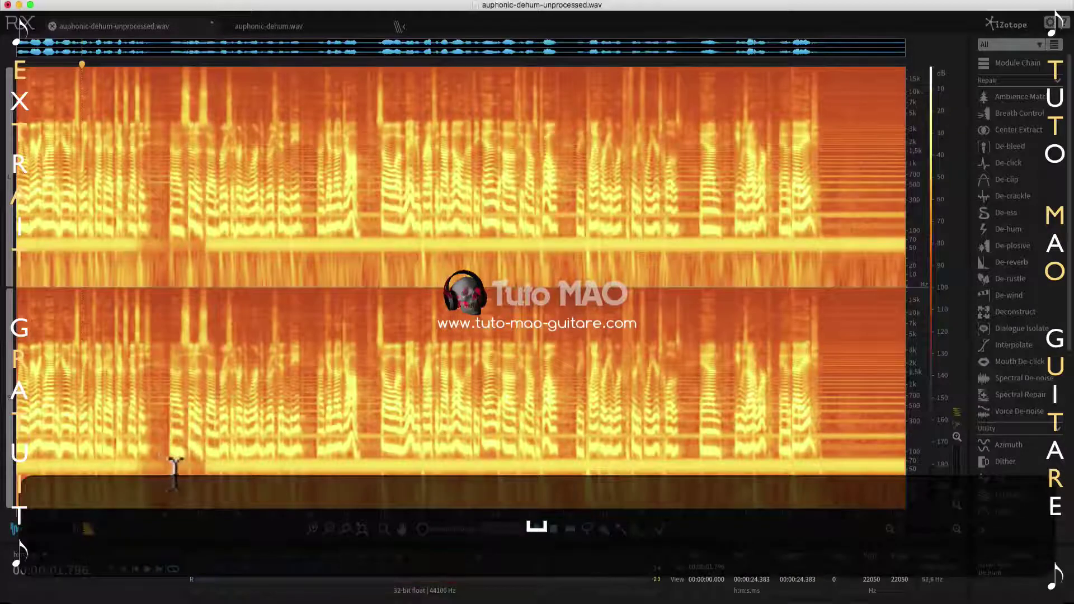